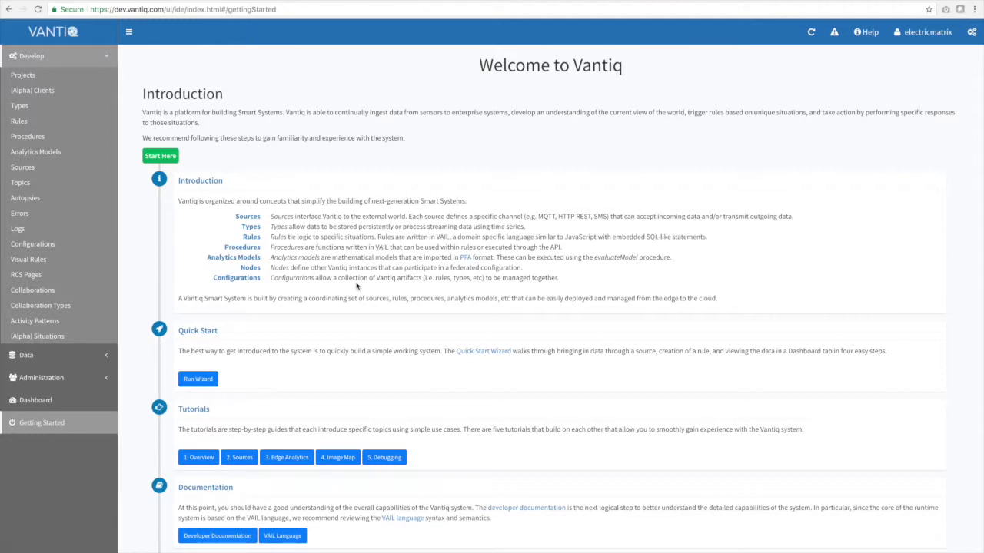
# Step: Open the googleAPI source for editing and expand its request default properties to review the configuration
pyautogui.click(32, 169)
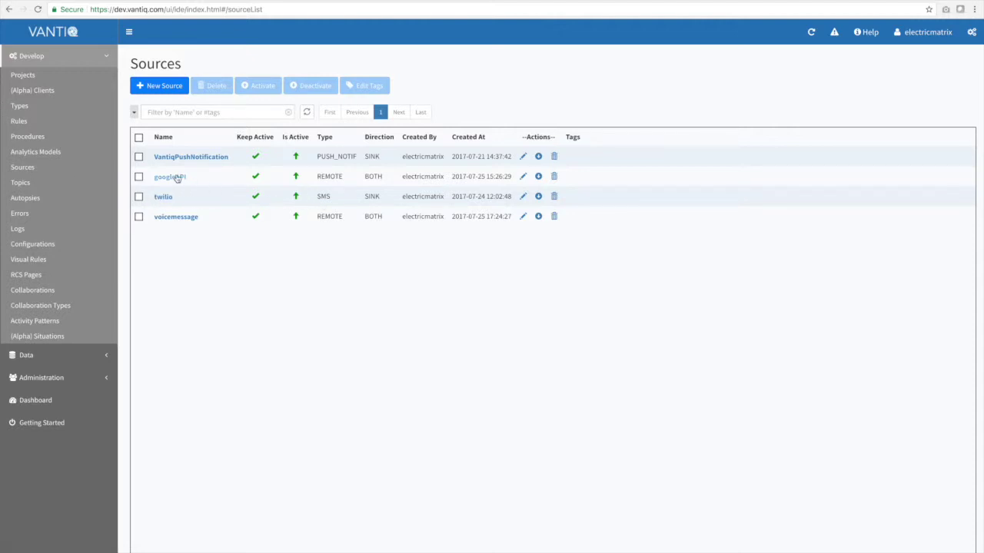
pyautogui.click(523, 179)
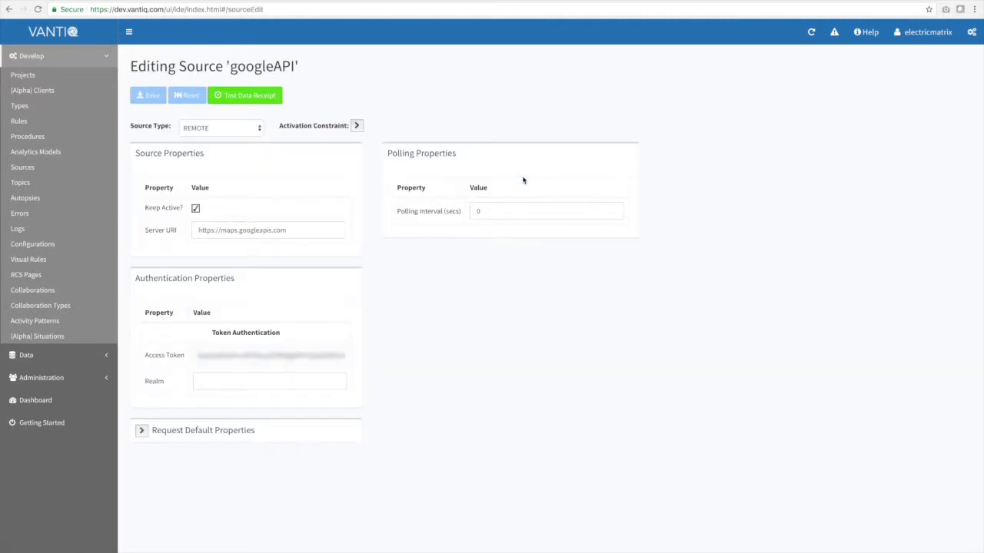
pyautogui.click(140, 431)
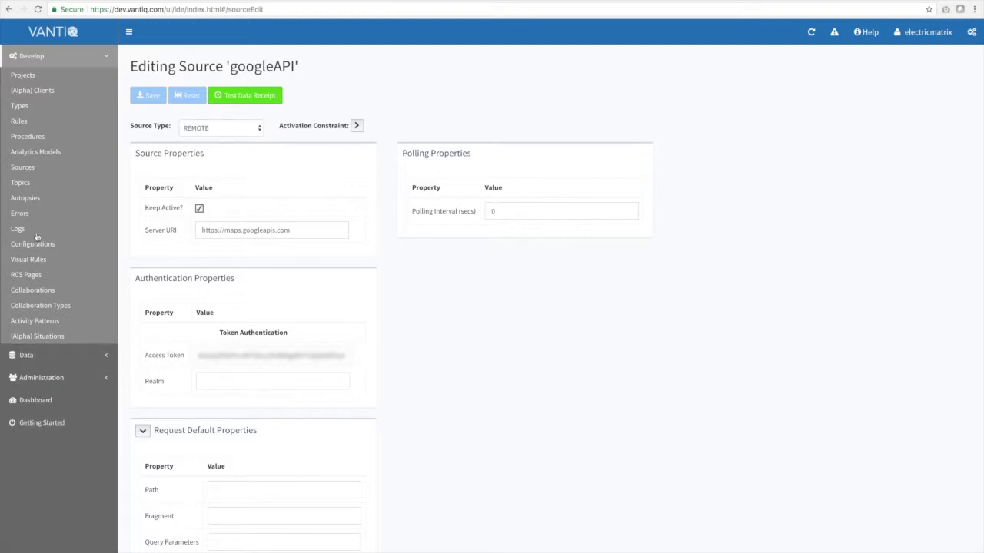
# Step: Open the code of the GoogleReverseGeoCode procedure and read through it
pyautogui.click(18, 137)
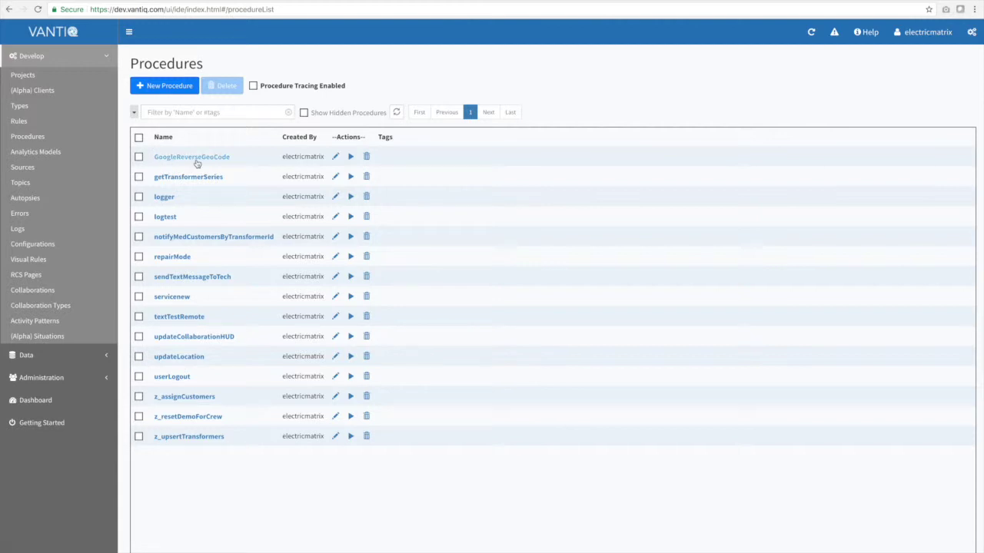
pyautogui.click(335, 157)
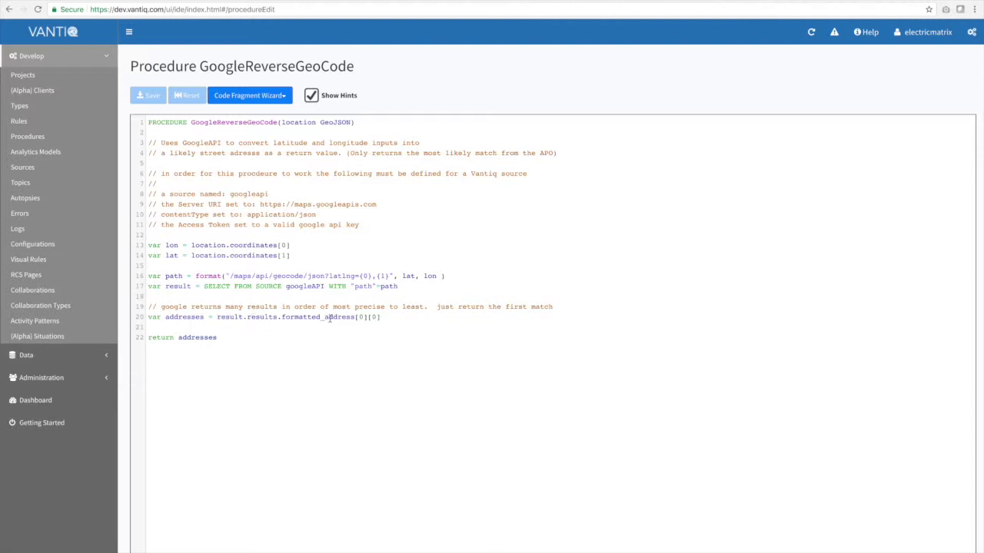
# Step: Start a run of the GoogleReverseGeoCode procedure and set its location parameter's type to Point
pyautogui.click(35, 139)
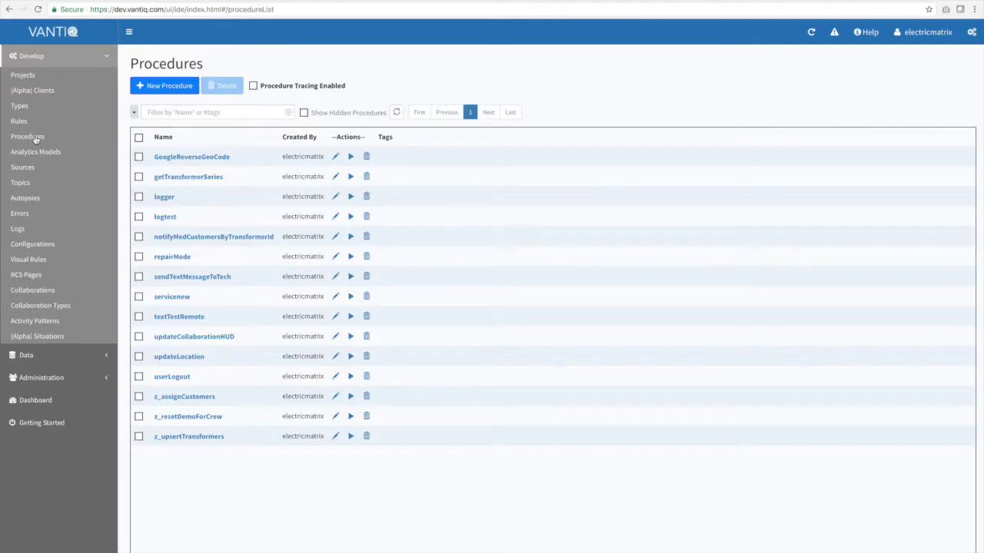
pyautogui.click(350, 157)
pyautogui.click(378, 110)
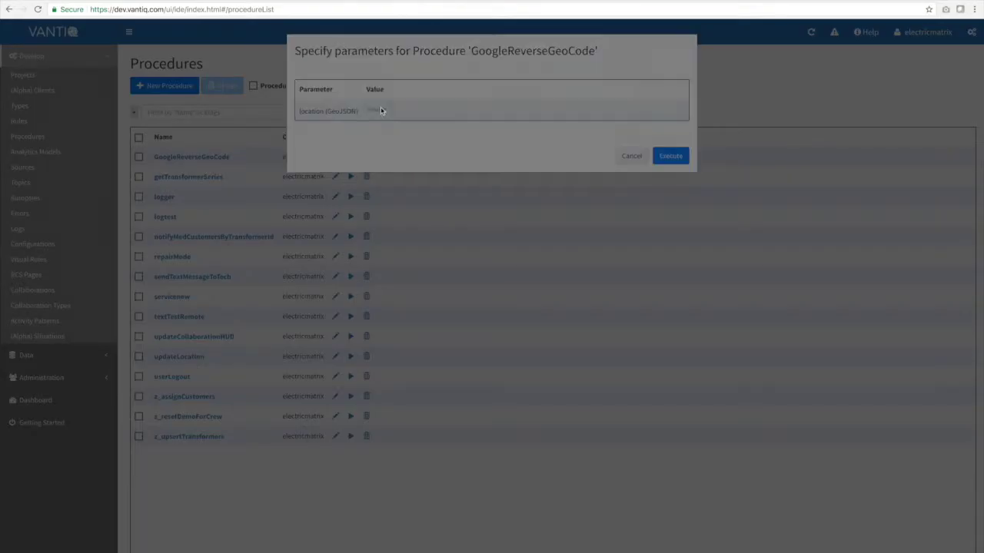
pyautogui.click(434, 86)
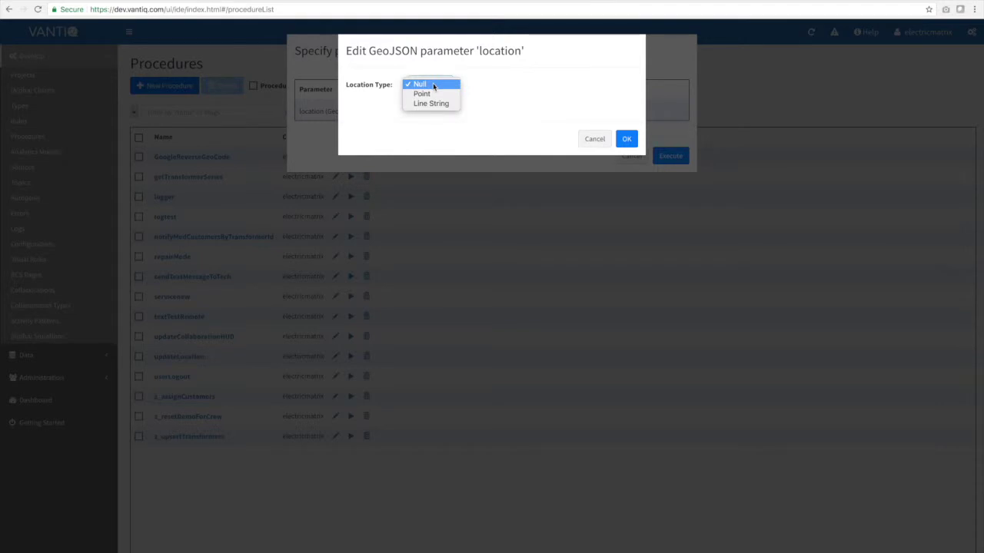
pyautogui.click(424, 94)
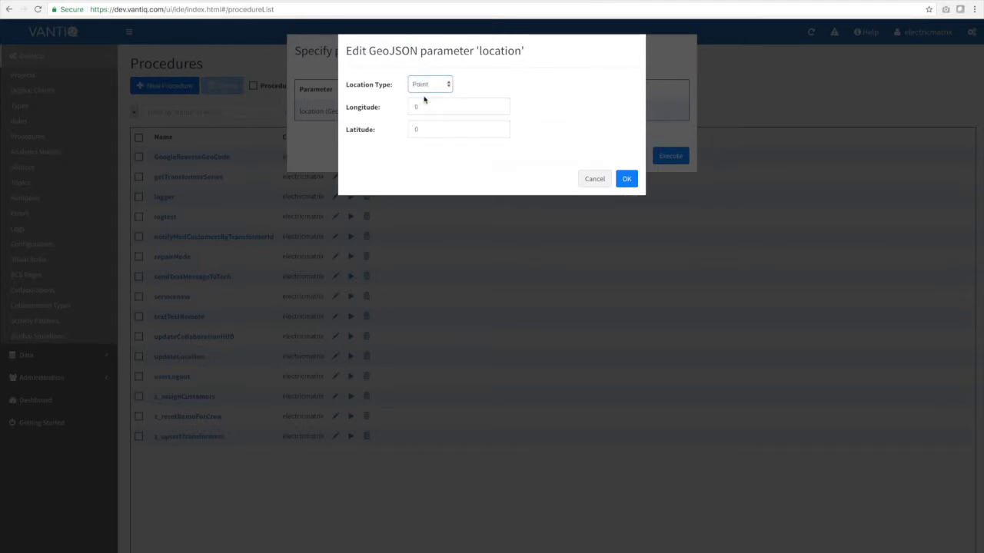
# Step: Set the point's longitude to -72 and latitude to 42, execute the procedure and close the result
pyautogui.click(421, 107)
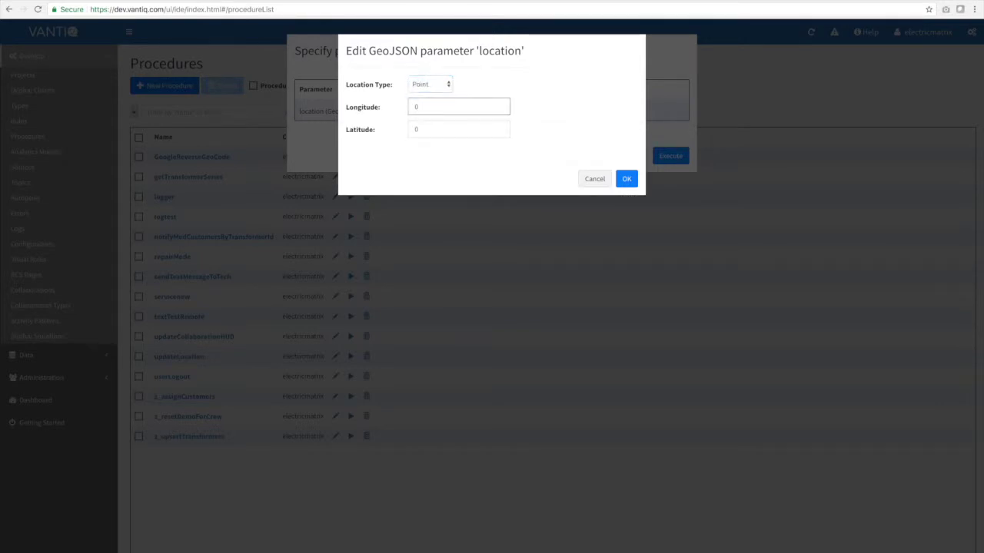
pyautogui.press('BackSpace')
pyautogui.write('-72')
pyautogui.click(438, 130)
pyautogui.press('BackSpace')
pyautogui.write('42')
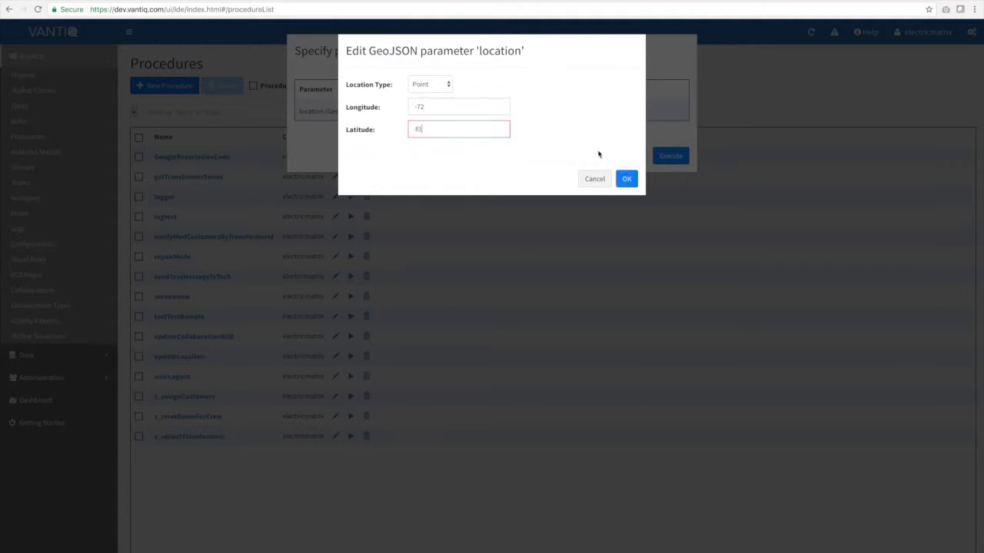
pyautogui.click(626, 177)
pyautogui.click(669, 157)
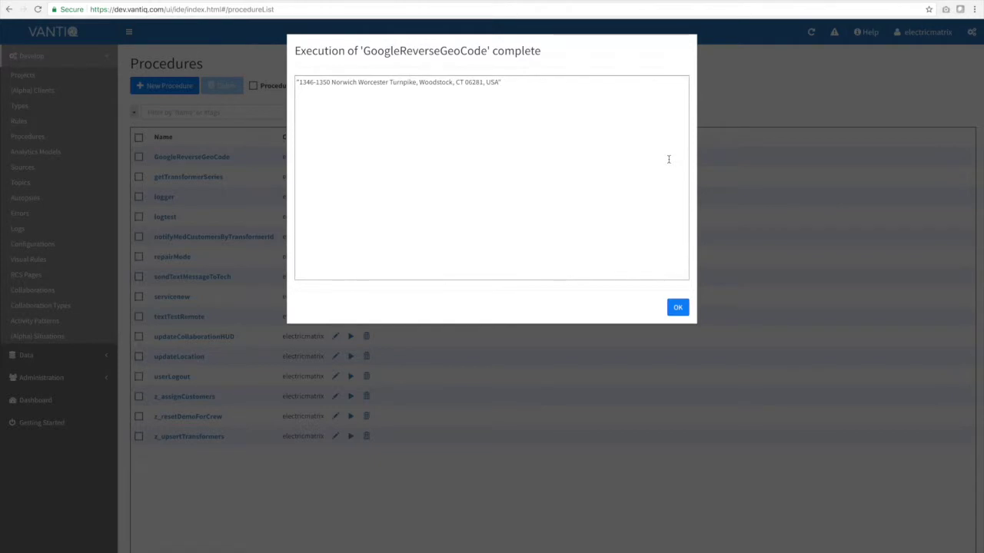
pyautogui.click(676, 306)
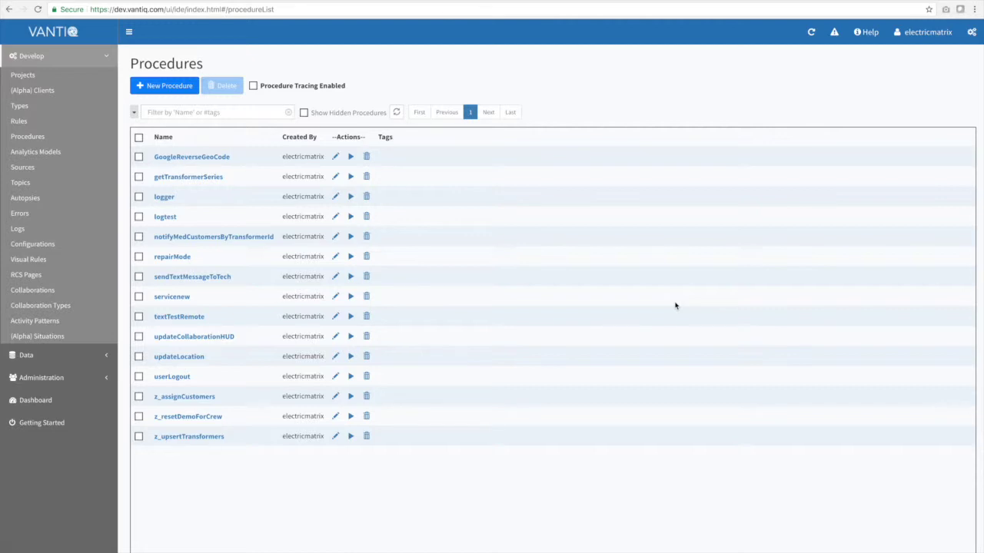
# Step: Switch to the ARC REST client by launching it from the browser's apps page
pyautogui.click(408, 3)
pyautogui.click(16, 29)
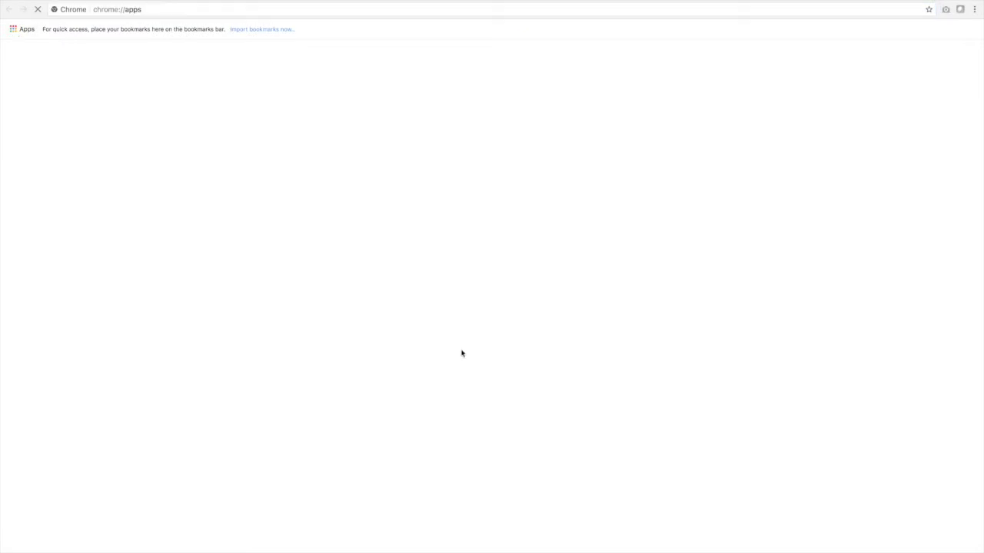
pyautogui.click(355, 269)
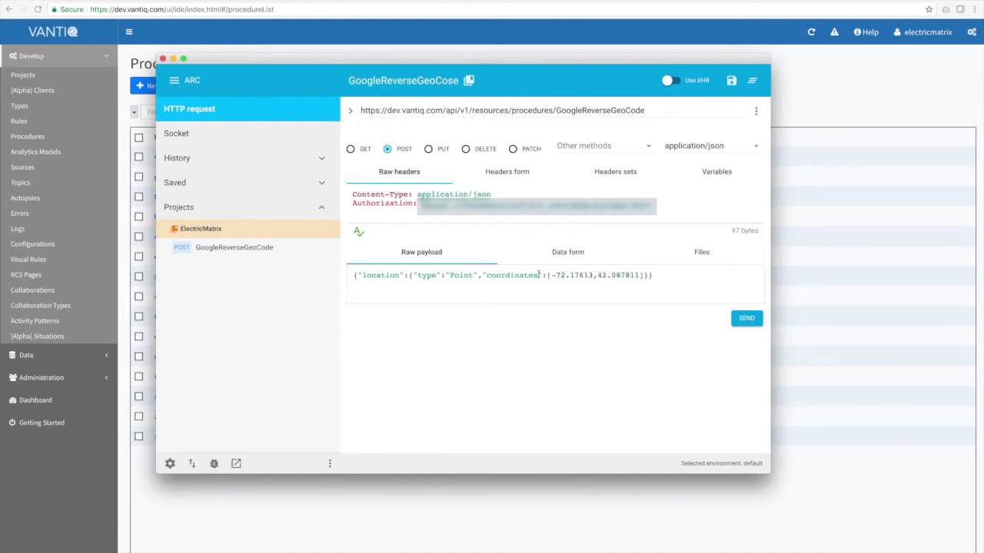
# Step: Send the GoogleReverseGeoCode POST request, and resend it with the payload coordinates set to [-71.17613,42.087811]
pyautogui.click(747, 320)
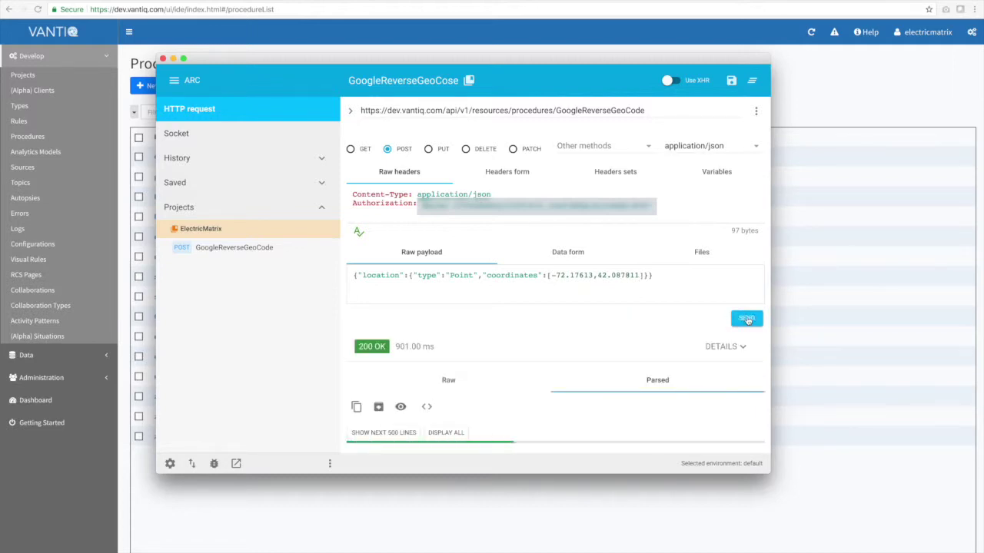
pyautogui.scroll(-1, 527, 376)
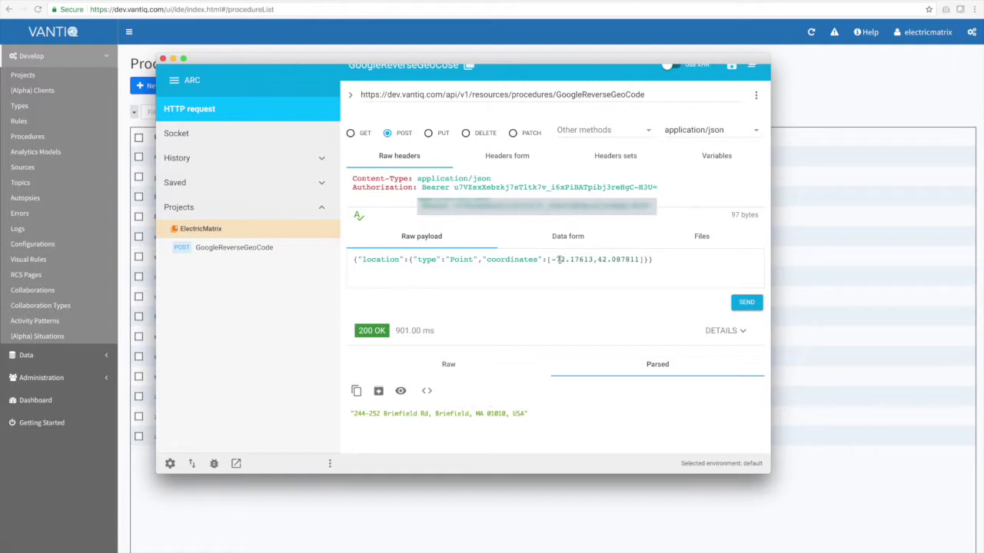
pyautogui.click(744, 302)
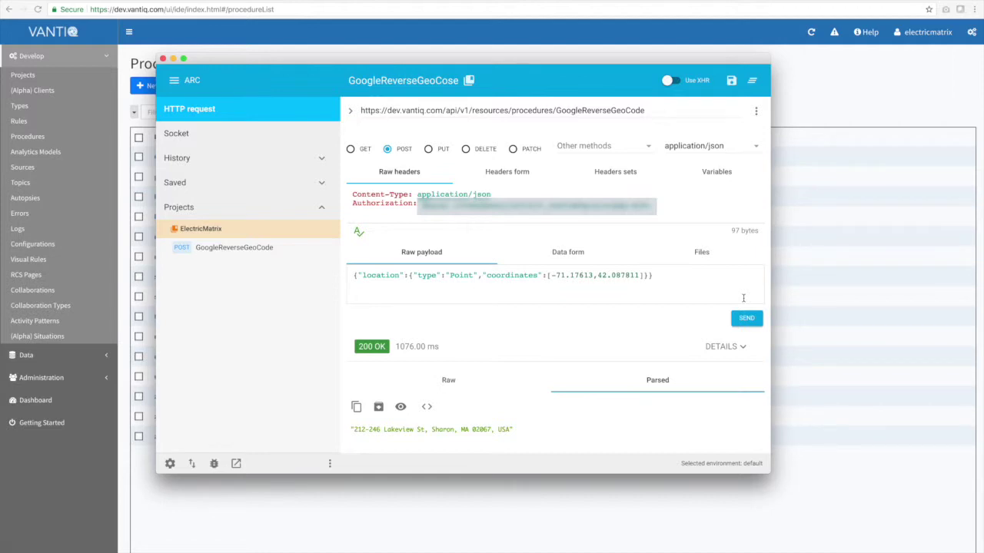
# Step: Switch back to Vantiq and create a new rule with a WHEN INSERT OCCURS ON trigger
pyautogui.click(19, 123)
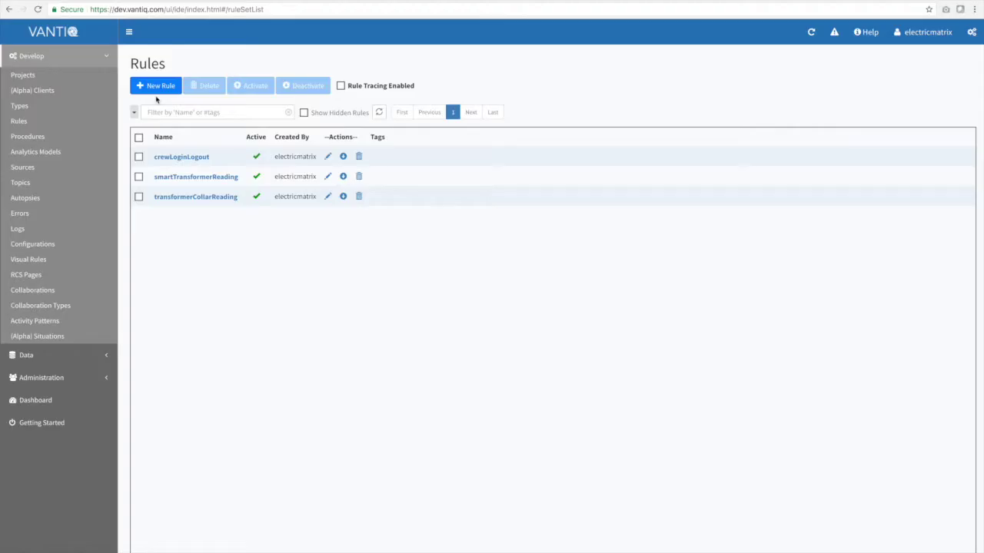
pyautogui.click(157, 88)
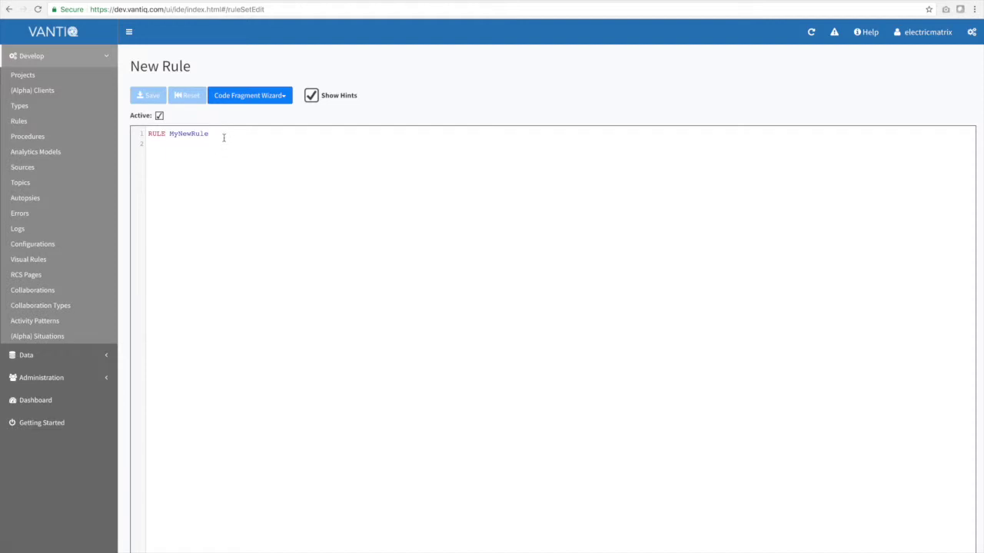
pyautogui.press('Return')
pyautogui.press('Return')
pyautogui.write('WHEN')
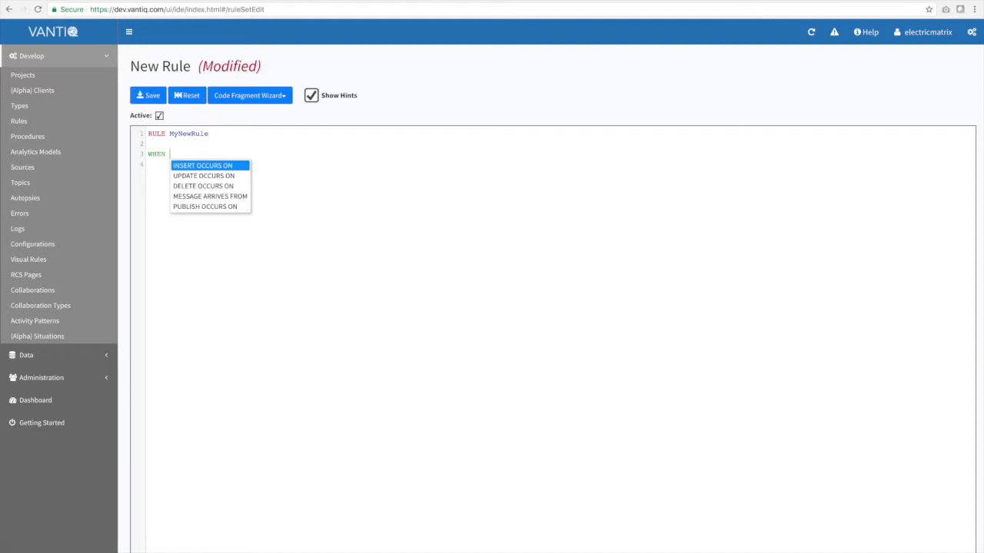
pyautogui.press('Return')
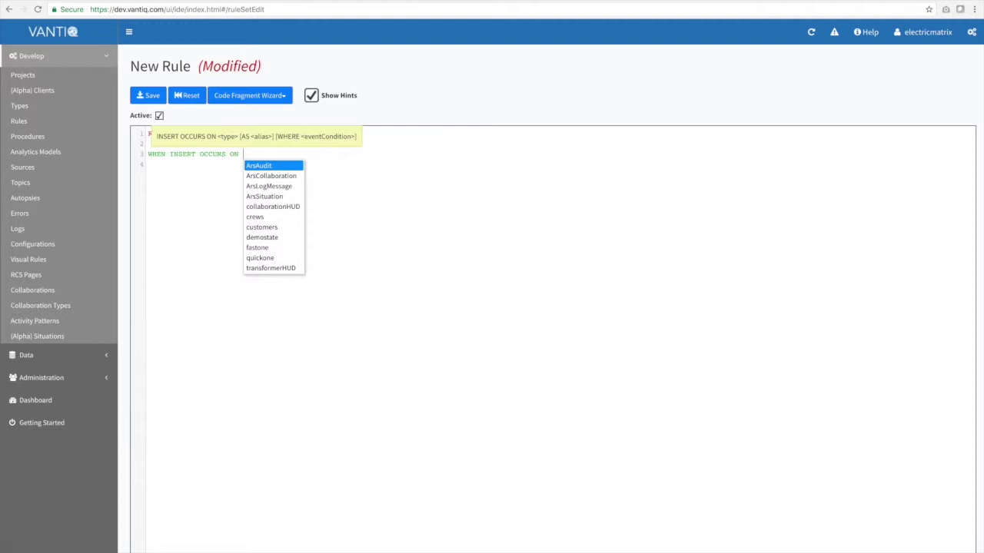
# Step: Replace the rule's insert trigger with MESSAGE ARRIVES FROM
pyautogui.click(173, 158)
pyautogui.hotkey('shift', 'End')
pyautogui.press('Delete')
pyautogui.press('Down')
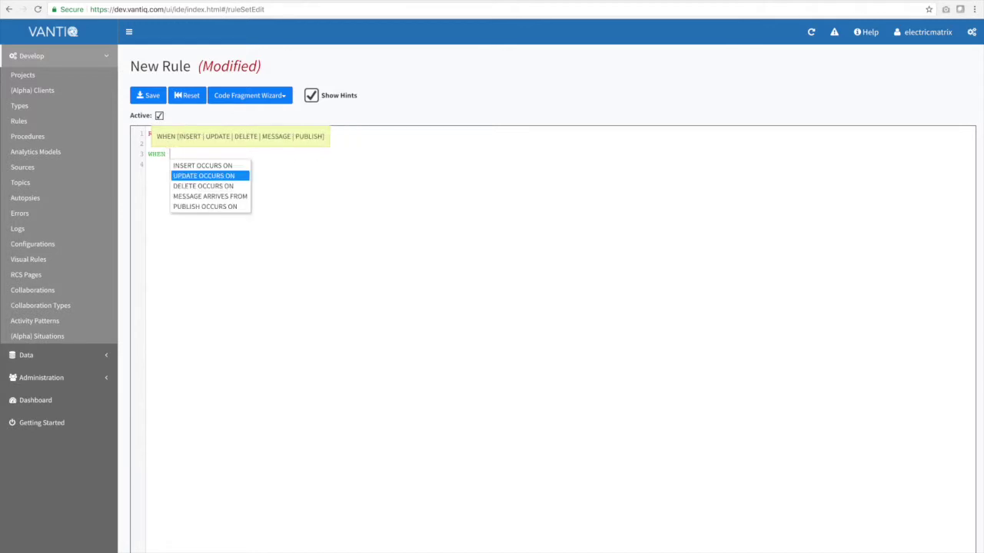
pyautogui.press('Down')
pyautogui.press('Down')
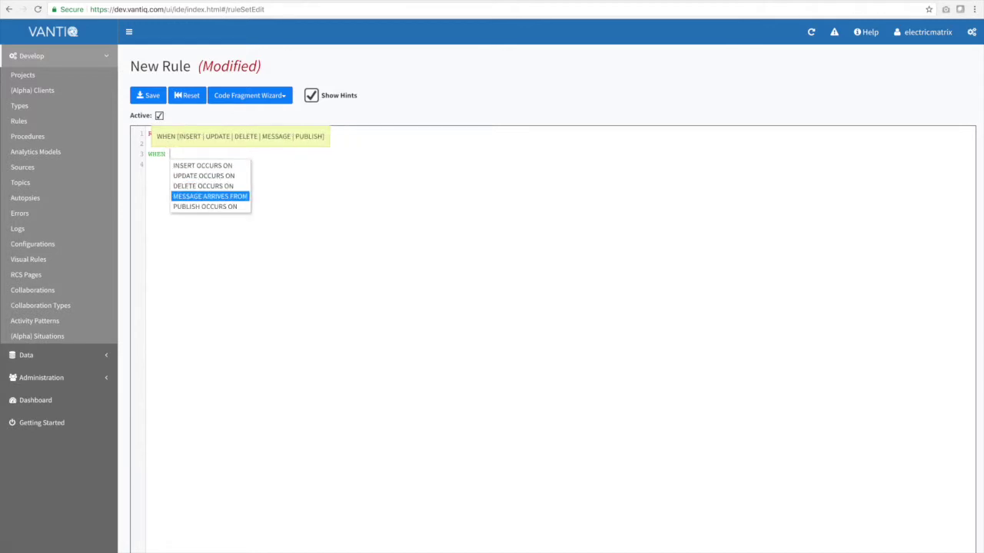
pyautogui.press('Return')
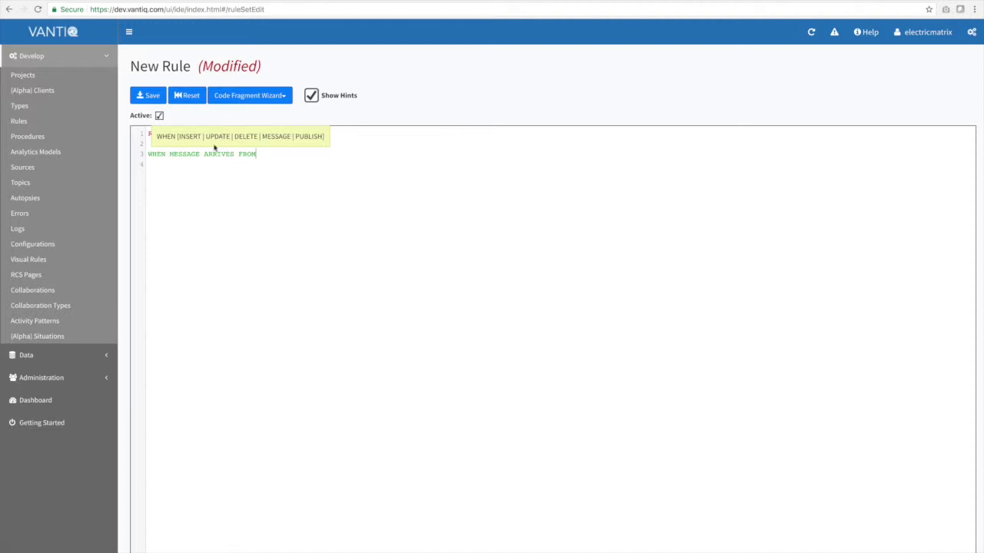
# Step: Replace the rule's message trigger with PUBLISH OCCURS ON to bring up the available topics
pyautogui.click(171, 153)
pyautogui.keyDown('shift'); pyautogui.click(285, 150); pyautogui.keyUp('shift')
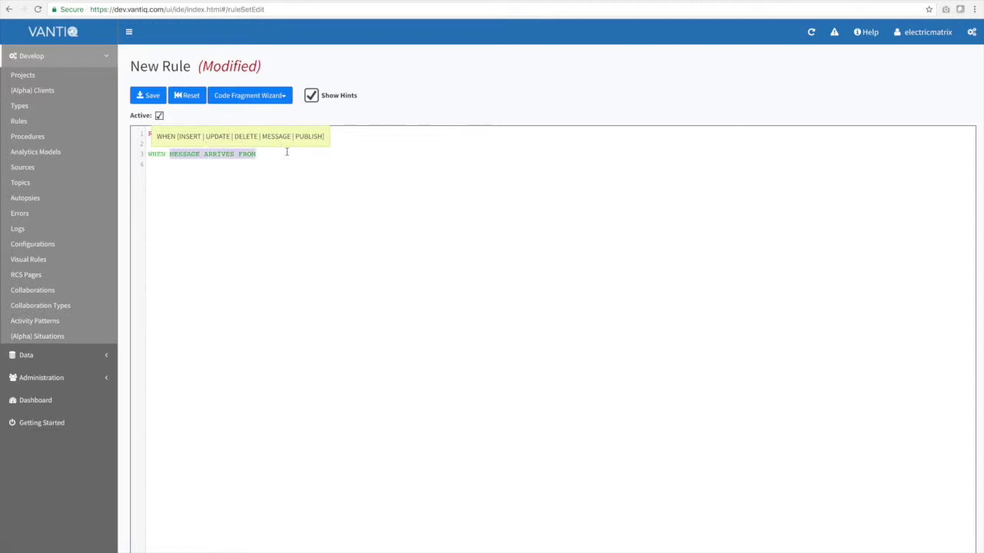
pyautogui.press('BackSpace')
pyautogui.press('Down')
pyautogui.press('Down')
pyautogui.press('Down')
pyautogui.press('Down')
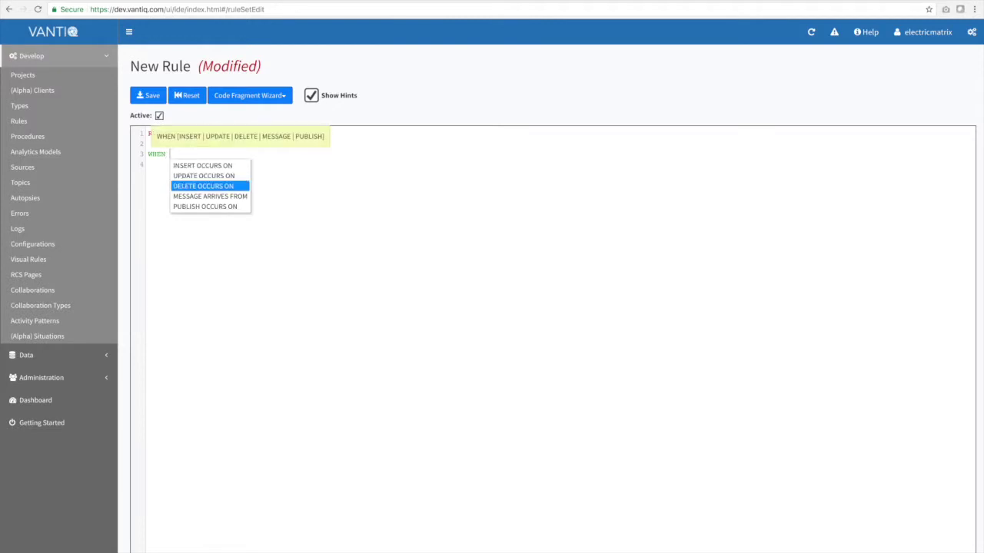
pyautogui.press('Return')
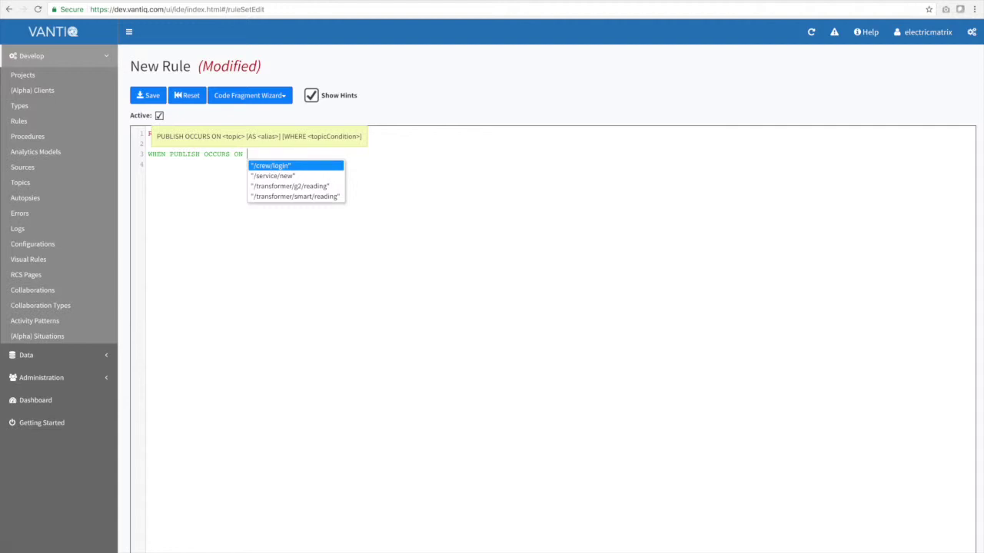
# Step: Leave the unsaved rule, open the transformerHUD type and examine its natural key, indexes and properties
pyautogui.click(30, 109)
pyautogui.click(515, 120)
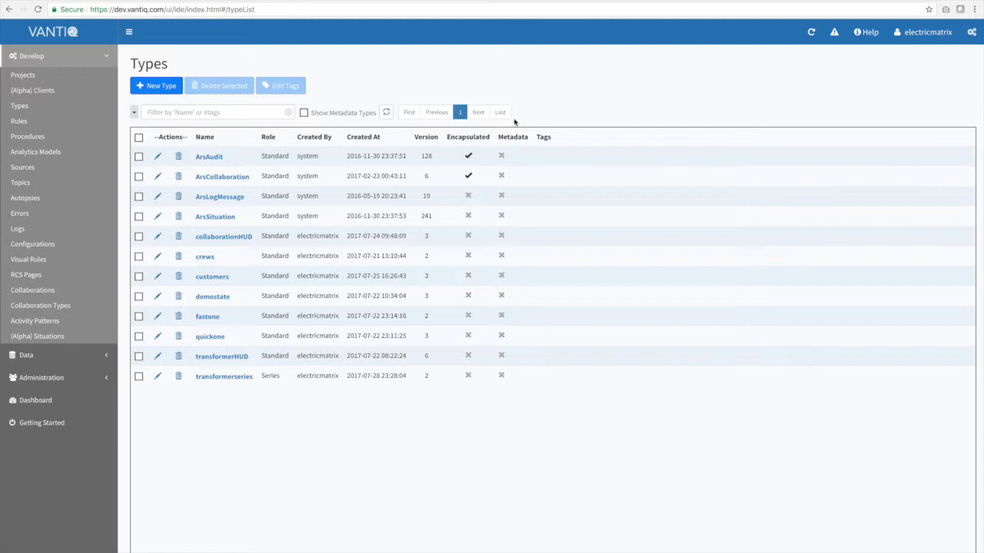
pyautogui.click(158, 355)
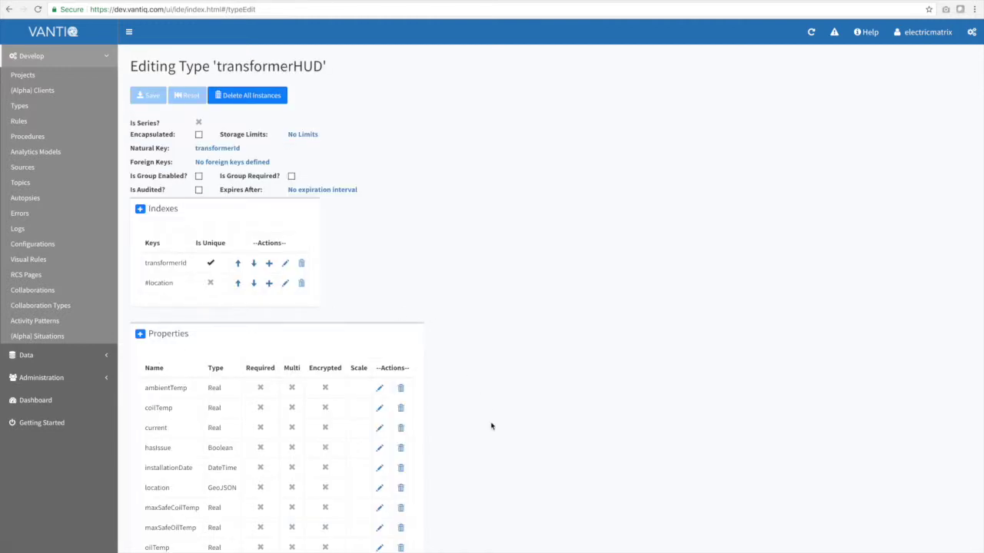
pyautogui.scroll(-1, 492, 425)
pyautogui.scroll(-1, 492, 426)
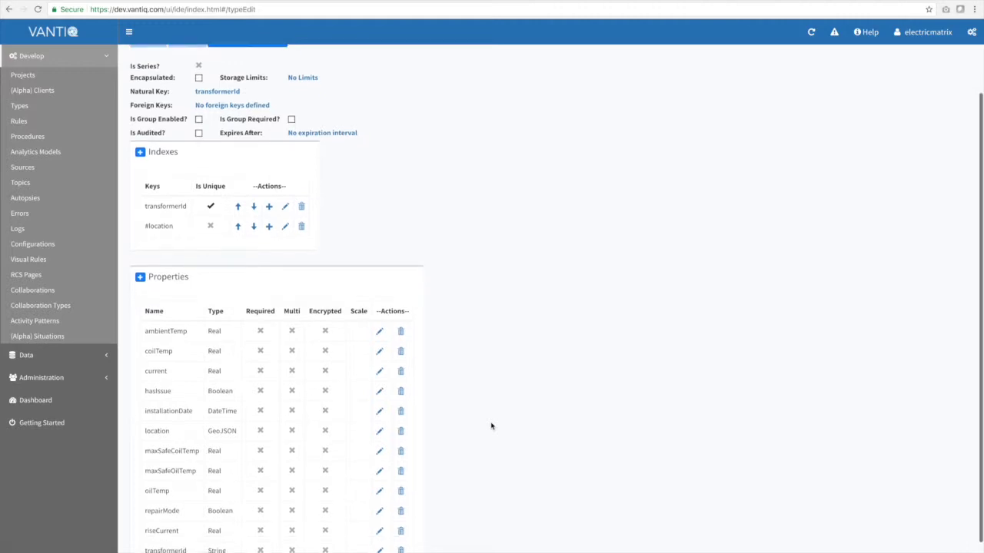
pyautogui.scroll(2, 491, 424)
pyautogui.scroll(1, 310, 104)
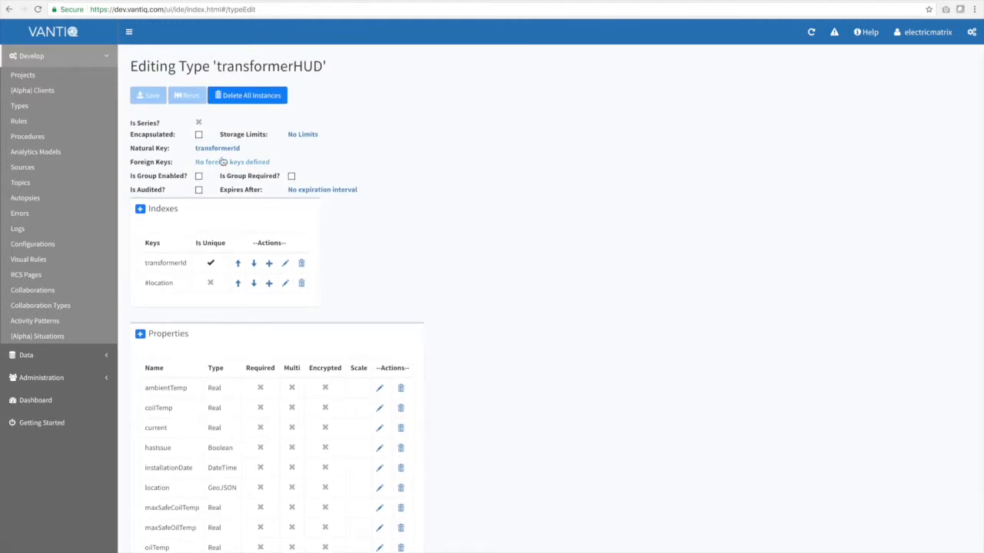
pyautogui.scroll(-3, 231, 308)
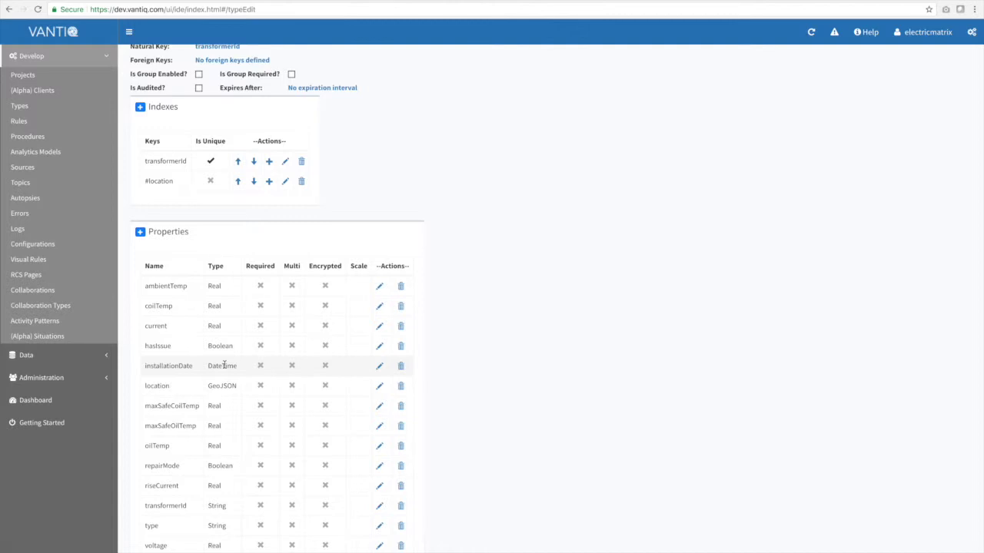
pyautogui.scroll(2, 410, 223)
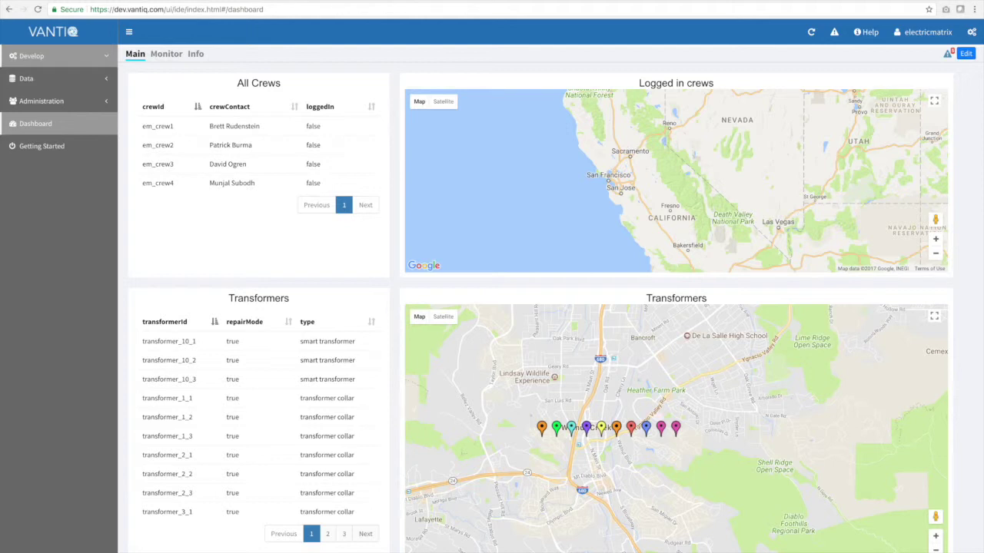
# Step: Show the dashboard's Info page about transformers
pyautogui.click(195, 54)
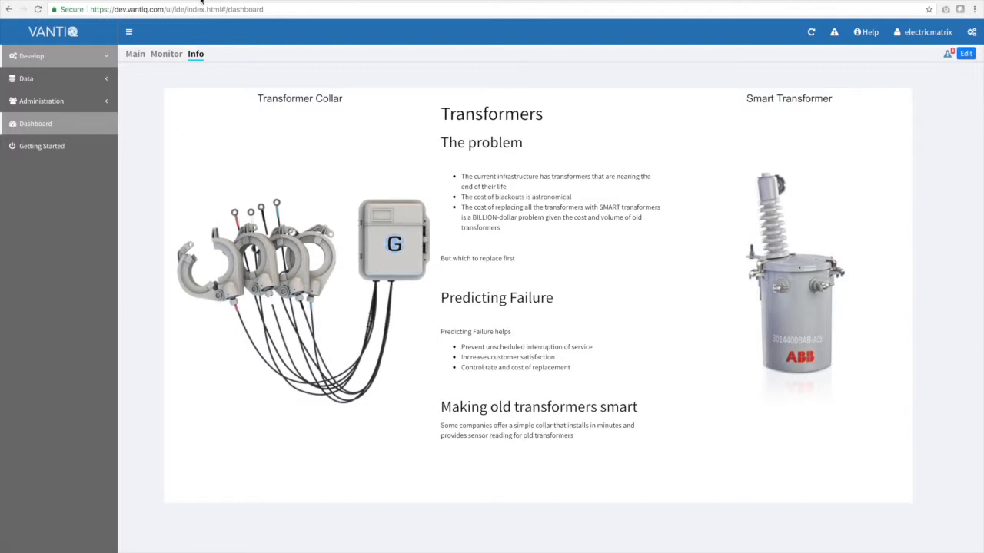
# Step: Return to the TransformerService project and open the smartTransformerReading rule from its resource graph
pyautogui.click(41, 55)
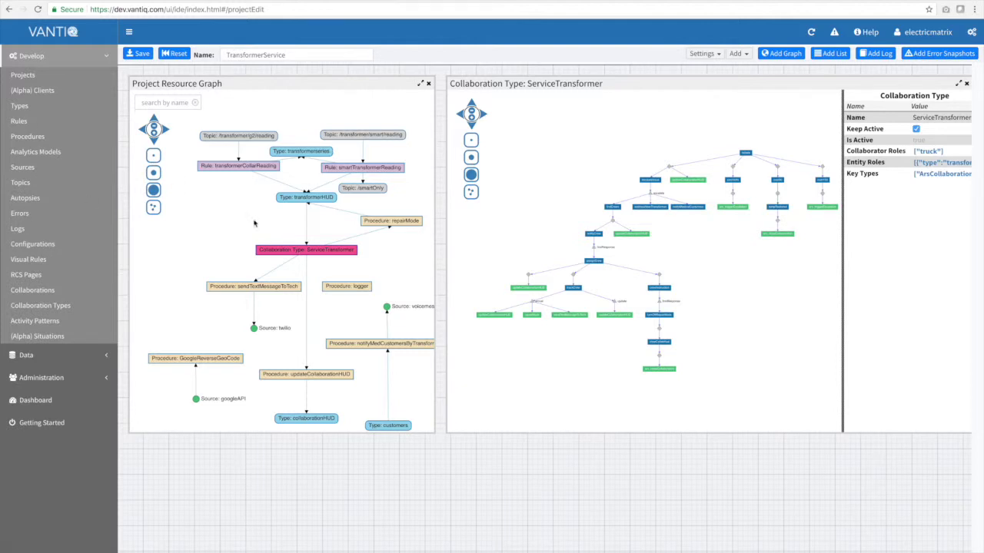
pyautogui.moveTo(254, 223); pyautogui.dragTo(238, 221)
pyautogui.scroll(2, 261, 192)
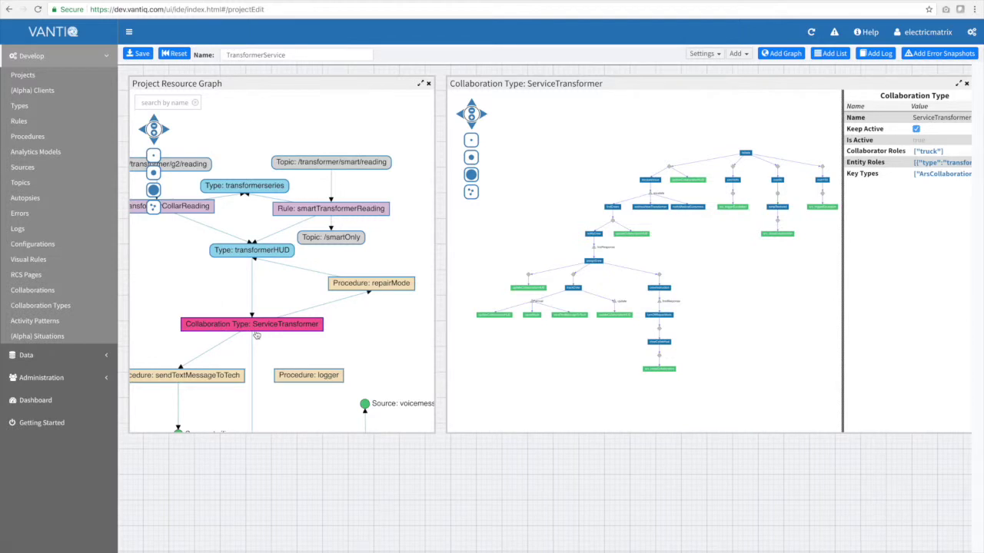
pyautogui.click(343, 209)
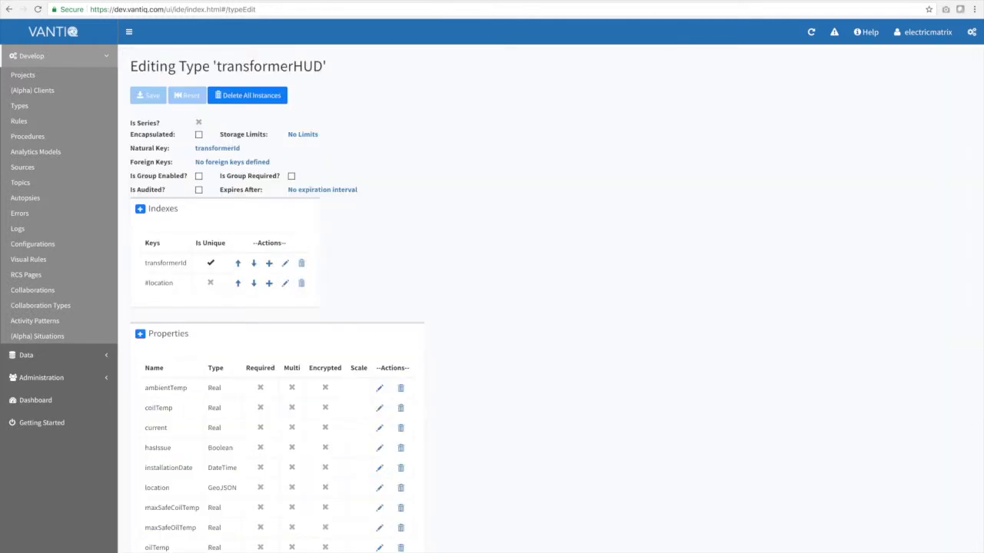
# Step: Open the ZeroVoltage visual rule and examine the parameters of its servicenew procedure call without changing them
pyautogui.click(37, 260)
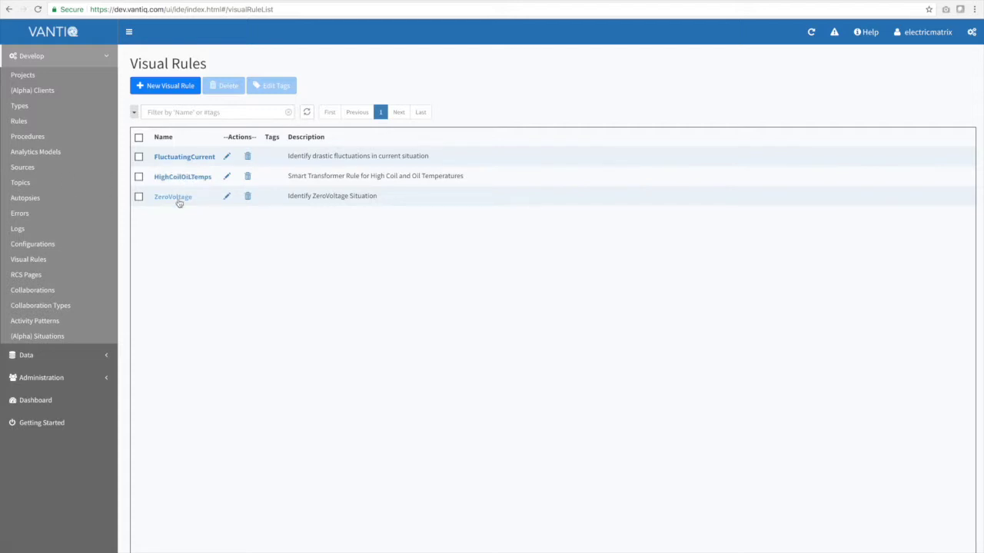
pyautogui.click(226, 197)
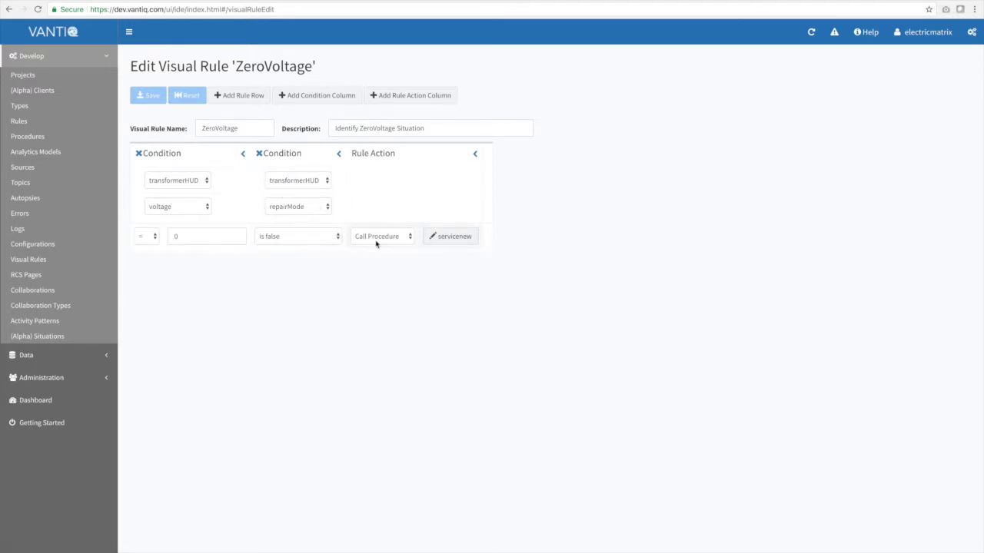
pyautogui.click(445, 238)
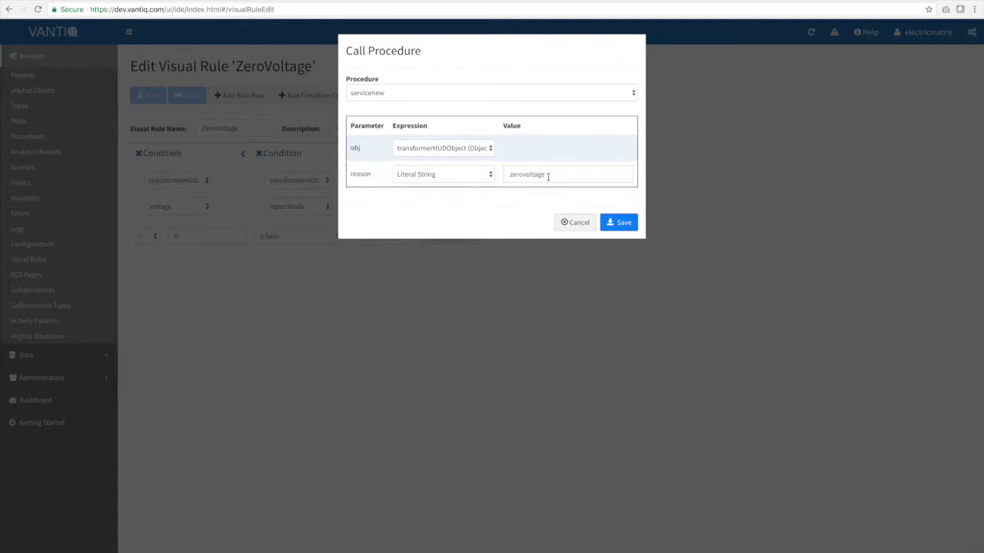
pyautogui.click(577, 223)
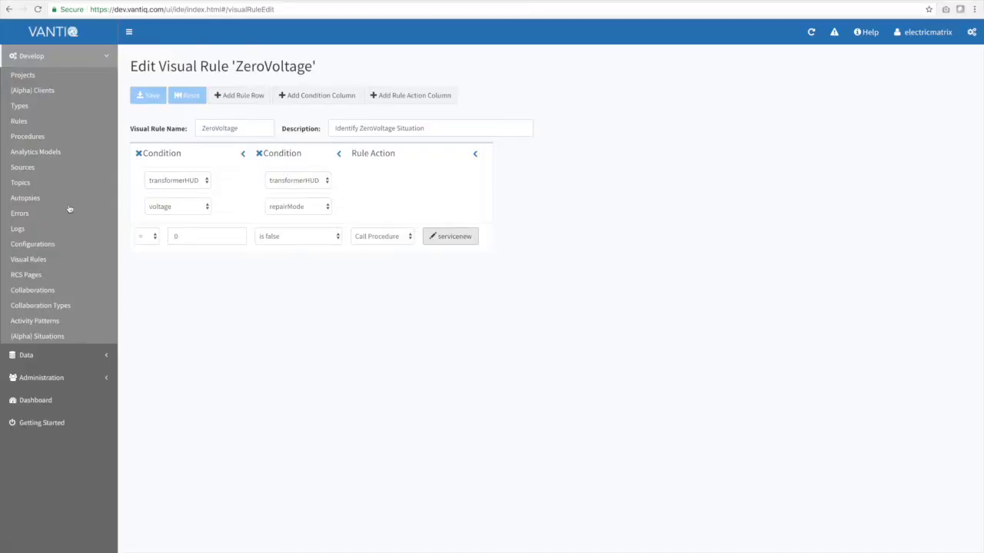
# Step: Open the HighCoilOiLTemps visual rule and examine its conditions and the first row's servicenew procedure call without changing them
pyautogui.click(35, 260)
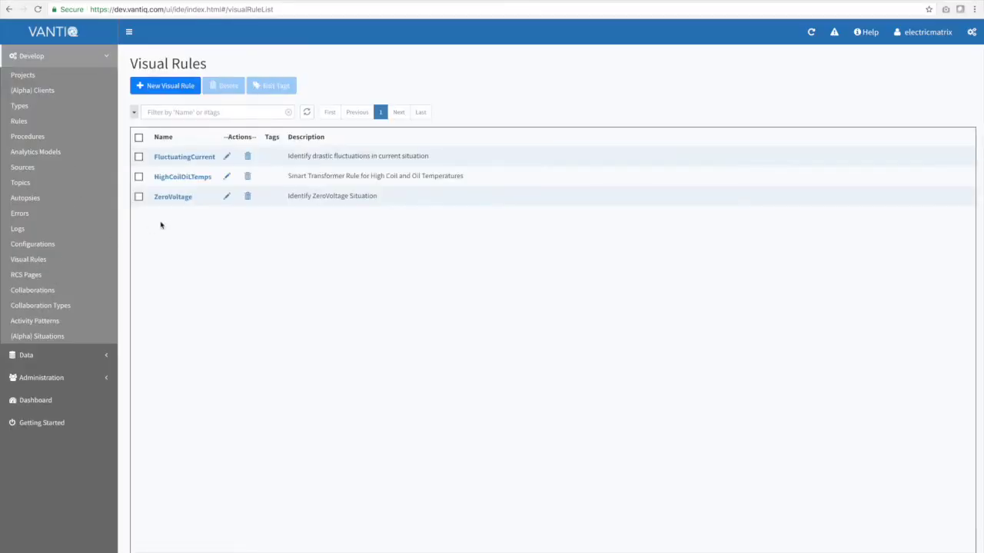
pyautogui.click(228, 179)
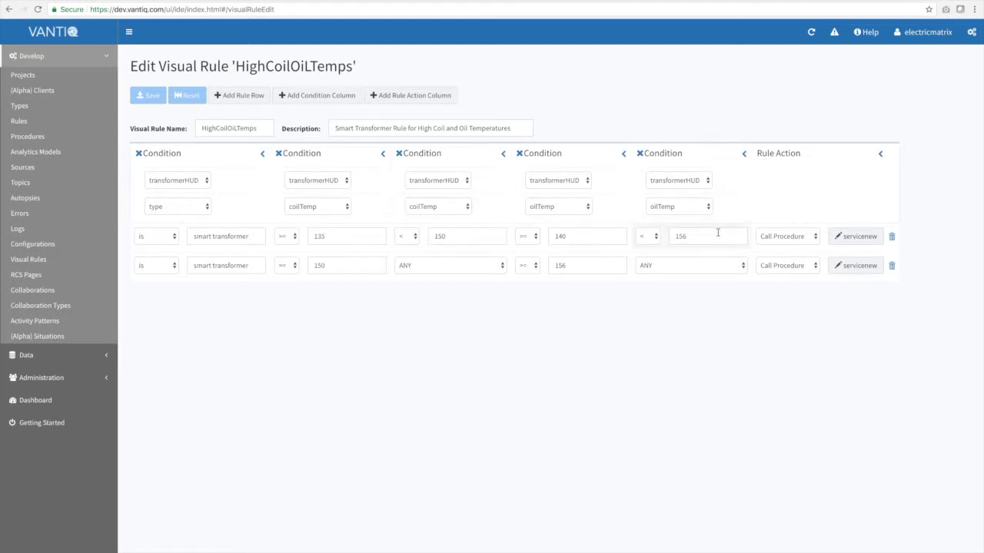
pyautogui.click(842, 238)
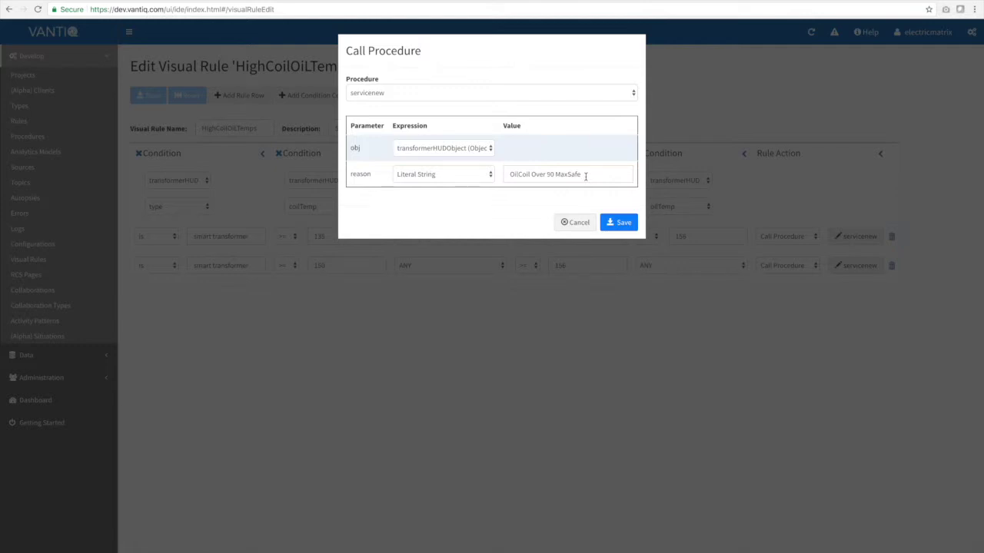
pyautogui.click(578, 222)
pyautogui.click(573, 222)
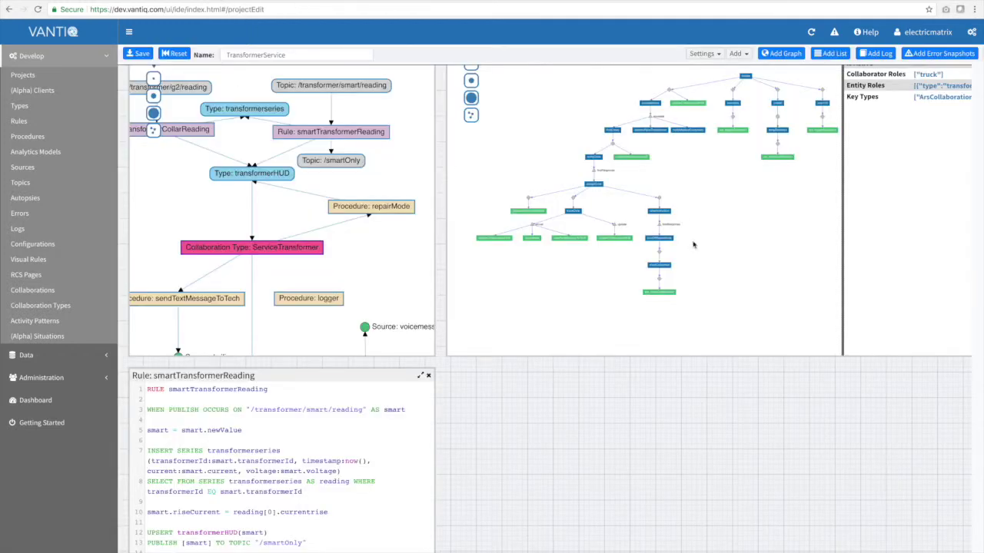
# Step: Examine the entity role and initialTrigger clause of the Initiate activity in the ServiceTransformer collaboration, leaving its configuration unchanged
pyautogui.scroll(2, 441, 205)
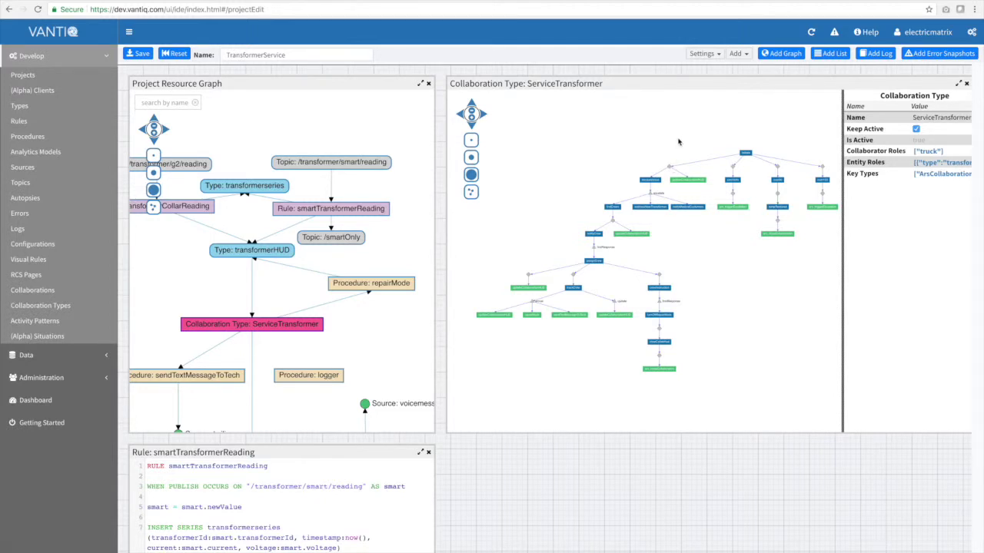
pyautogui.scroll(5, 684, 133)
pyautogui.moveTo(751, 141); pyautogui.dragTo(637, 134)
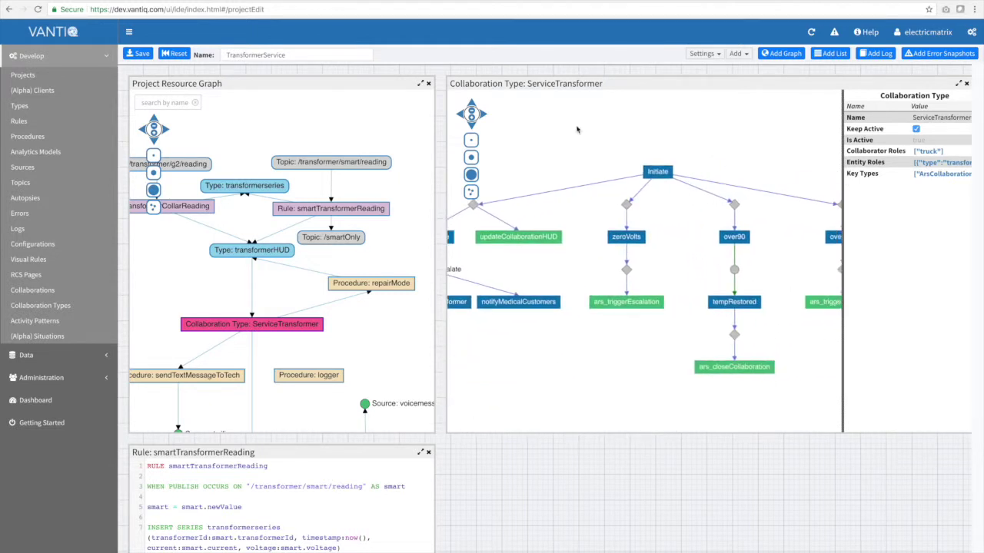
pyautogui.click(665, 179)
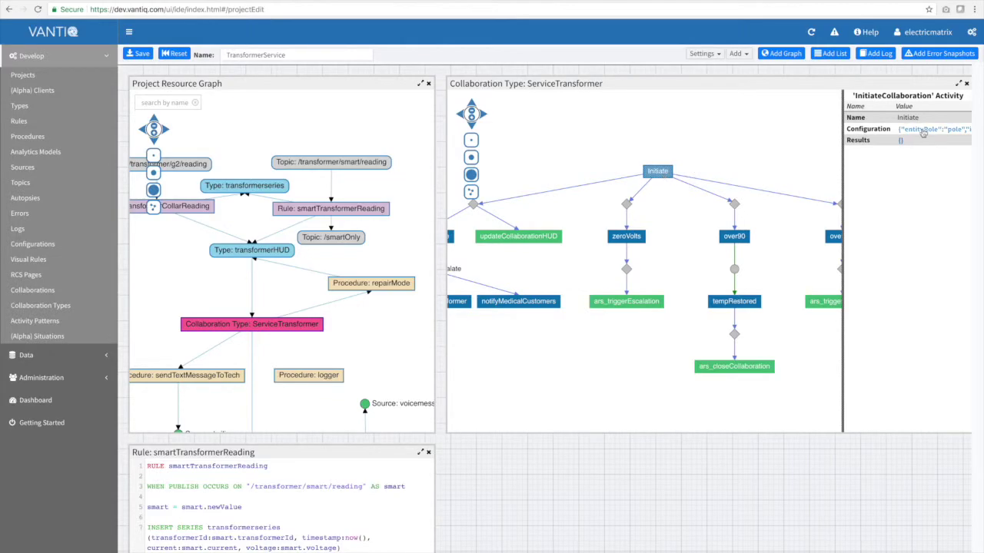
pyautogui.click(925, 131)
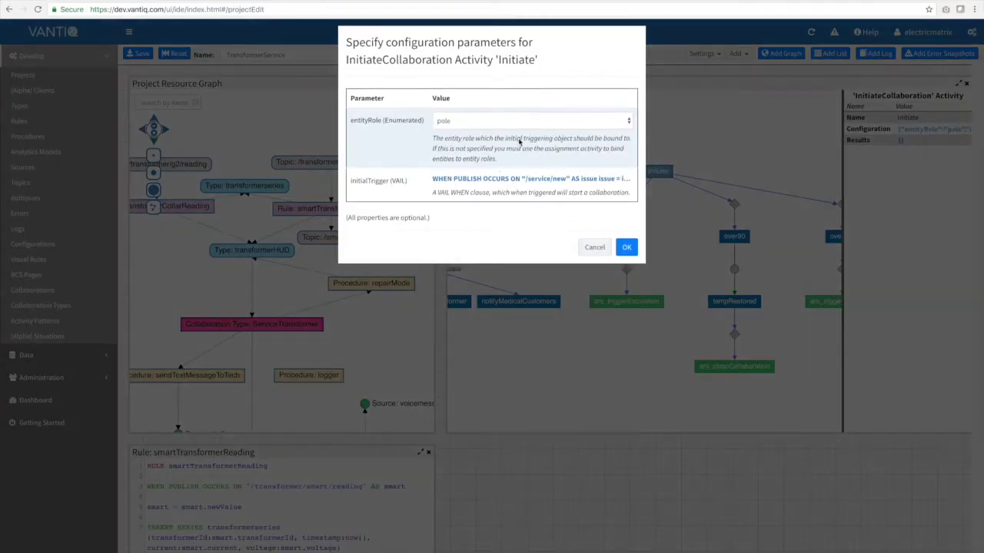
pyautogui.click(498, 188)
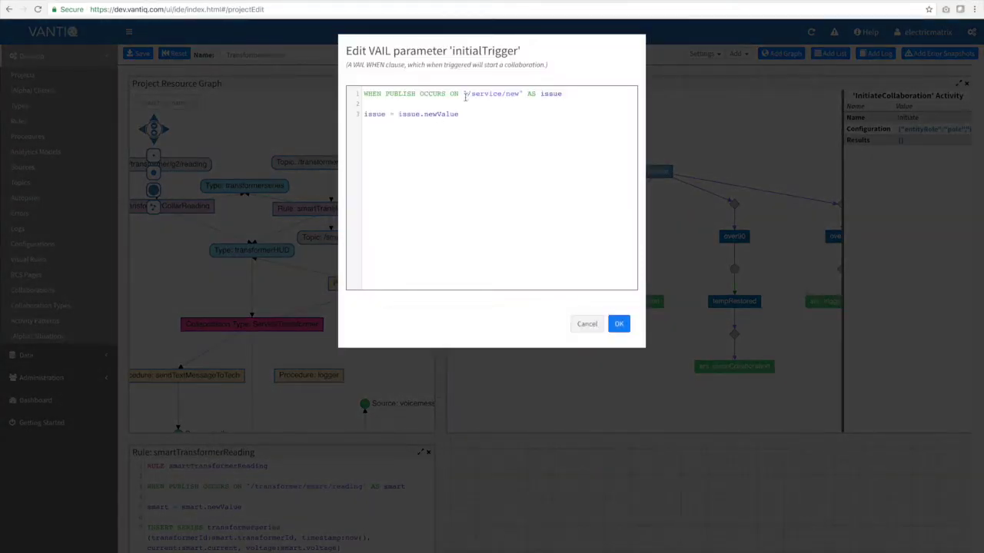
pyautogui.click(587, 325)
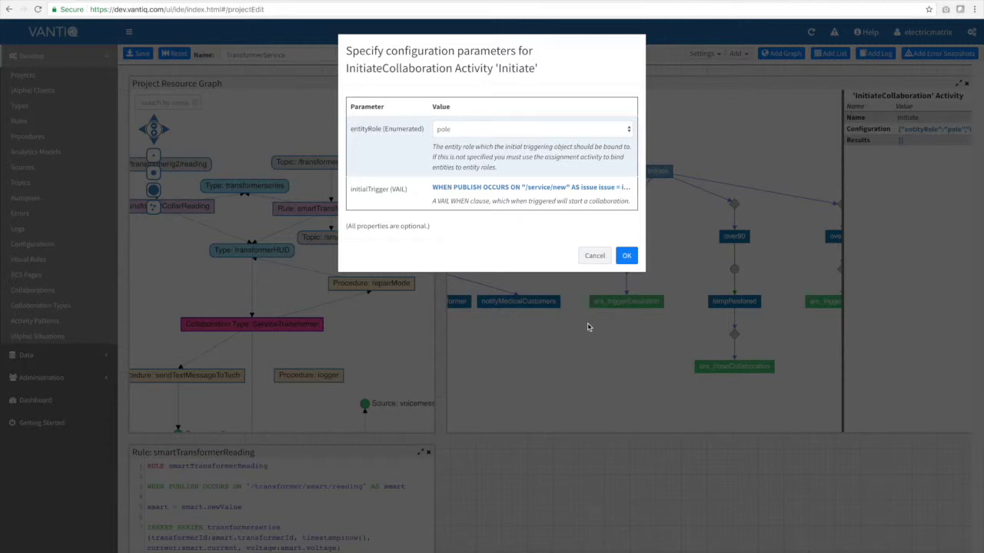
pyautogui.click(602, 257)
# Step: Review the escalation branch of the ServiceTransformer collaboration, inspecting the escalateIssue and findCrews activities
pyautogui.moveTo(557, 170); pyautogui.dragTo(649, 160)
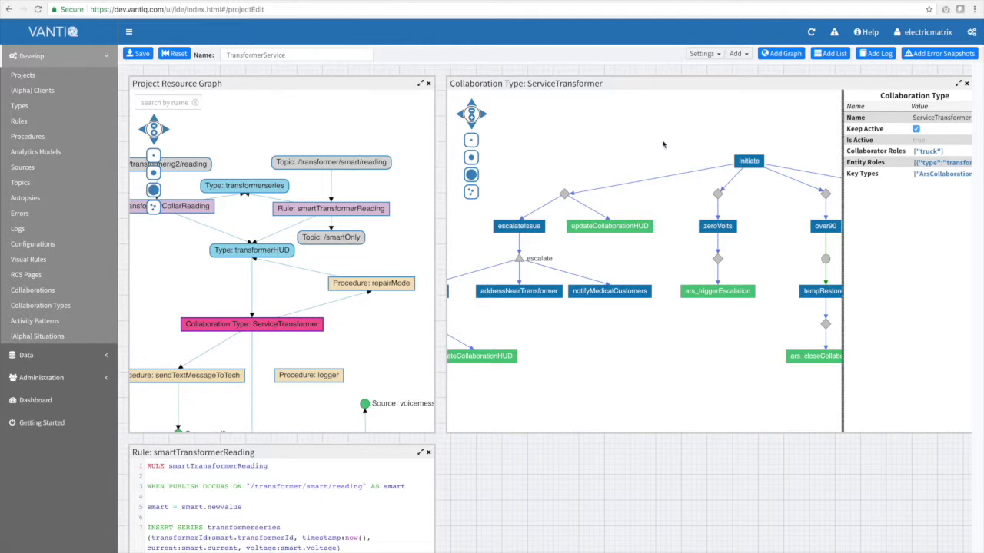
pyautogui.scroll(-5, 657, 138)
pyautogui.scroll(2, 657, 138)
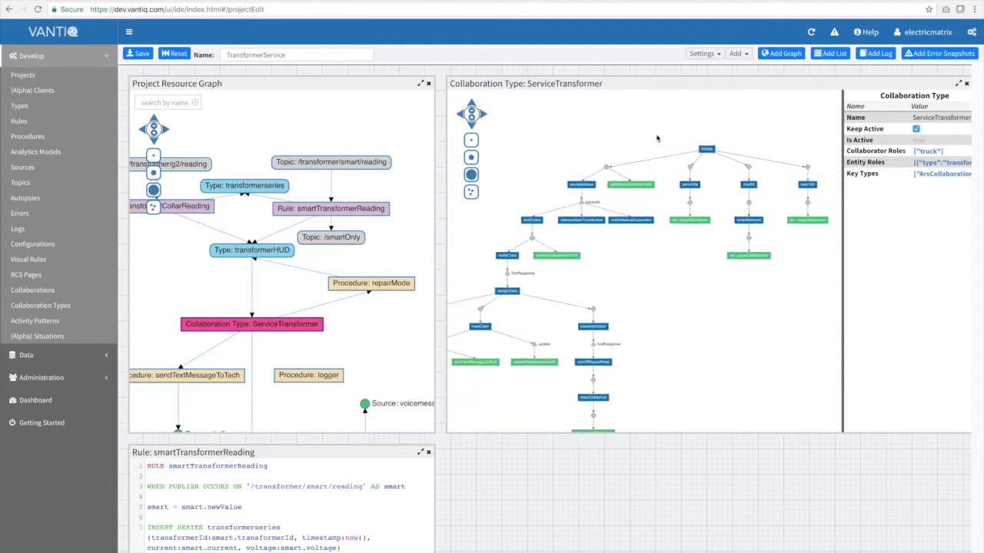
pyautogui.scroll(3, 657, 138)
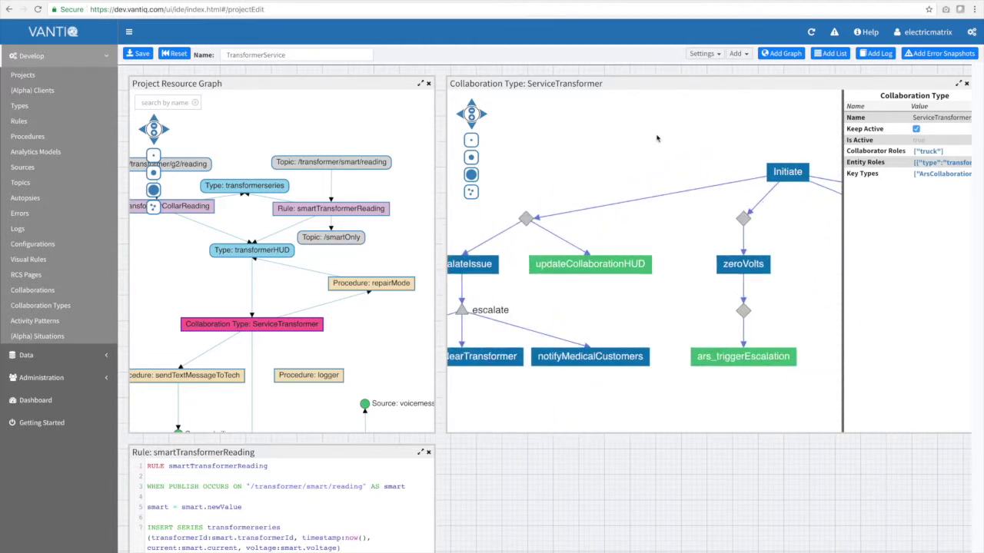
pyautogui.scroll(2, 645, 149)
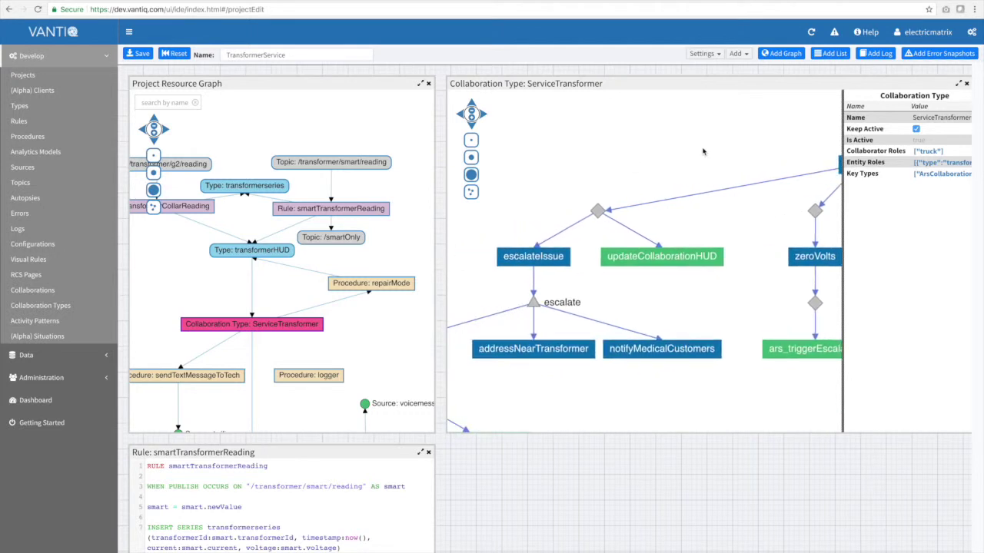
pyautogui.click(528, 262)
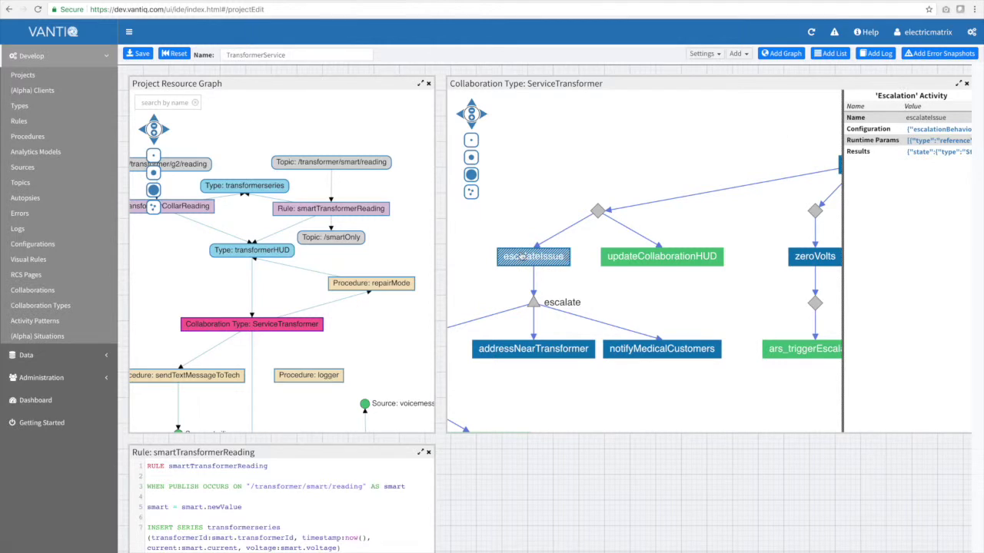
pyautogui.moveTo(484, 292); pyautogui.dragTo(606, 281)
pyautogui.click(529, 336)
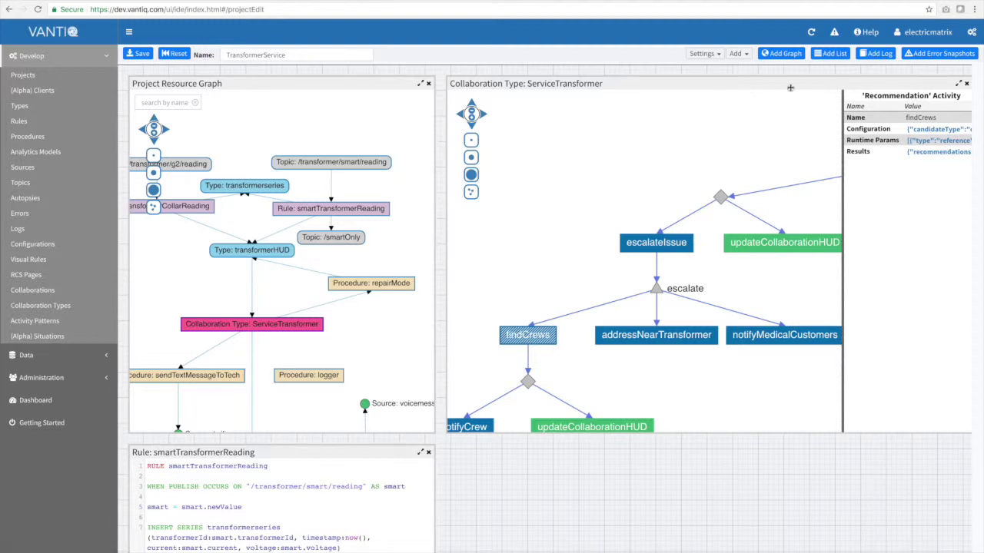
# Step: Examine the escalation time configured for the escalateIssue activity, leaving it unchanged
pyautogui.click(648, 242)
pyautogui.moveTo(668, 187); pyautogui.dragTo(578, 190)
pyautogui.click(569, 256)
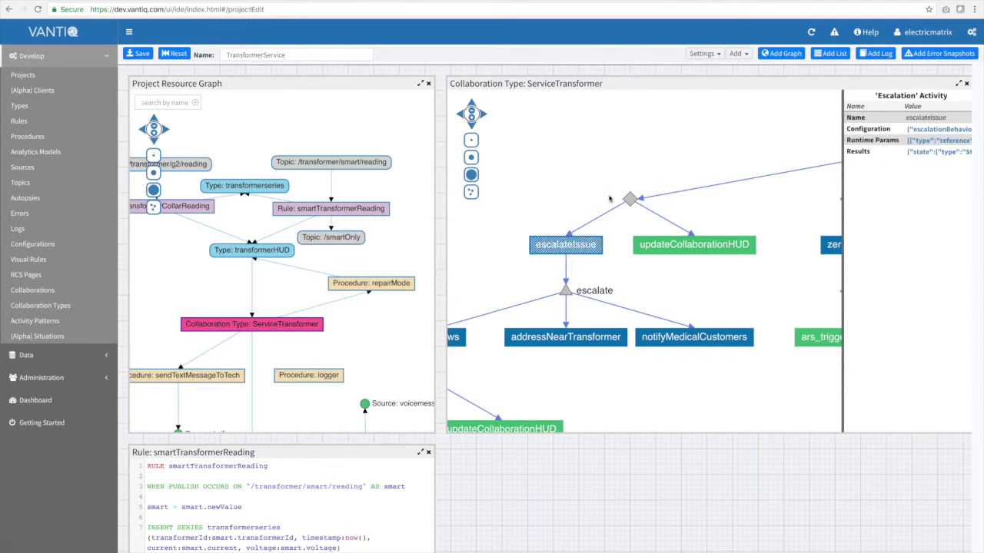
pyautogui.moveTo(721, 139); pyautogui.dragTo(600, 179)
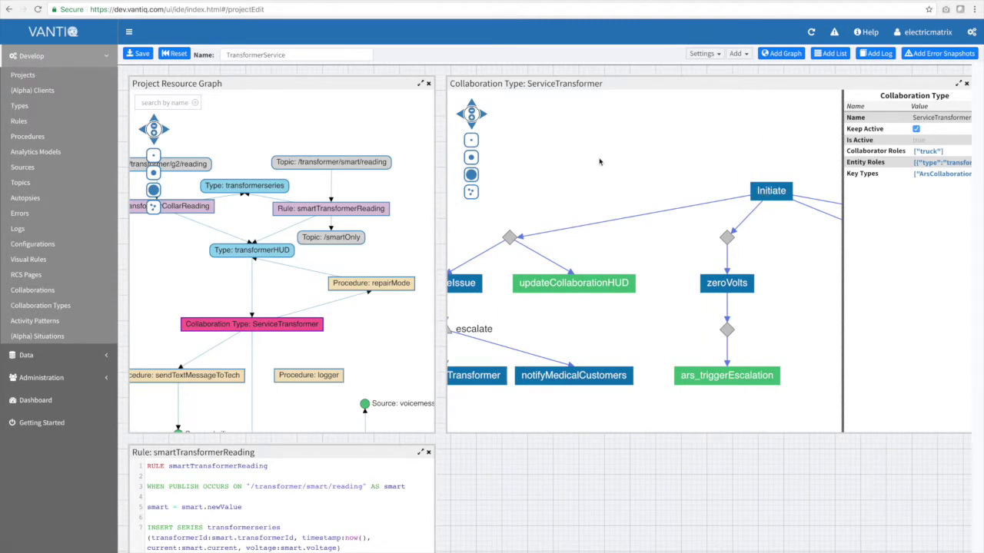
pyautogui.moveTo(592, 171); pyautogui.dragTo(694, 125)
pyautogui.click(564, 241)
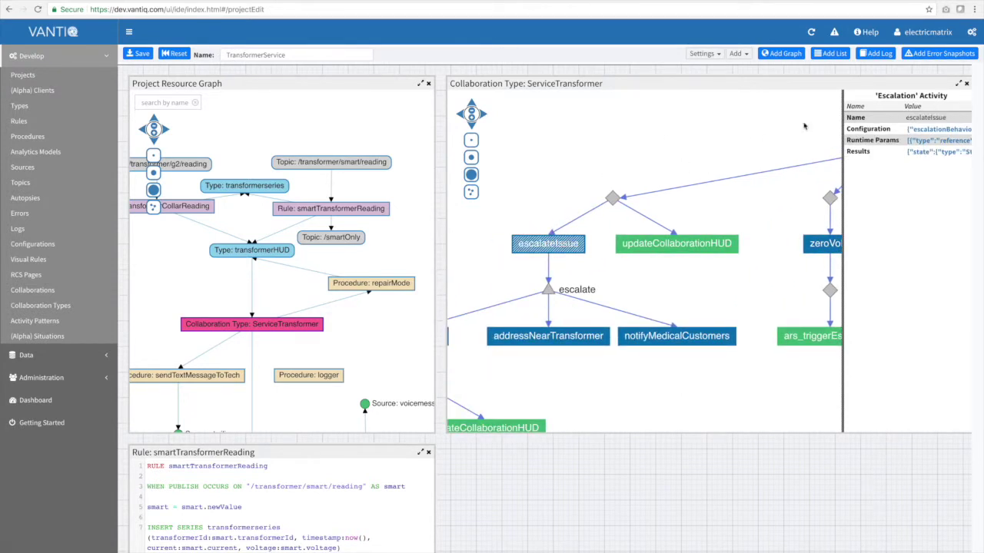
pyautogui.click(926, 134)
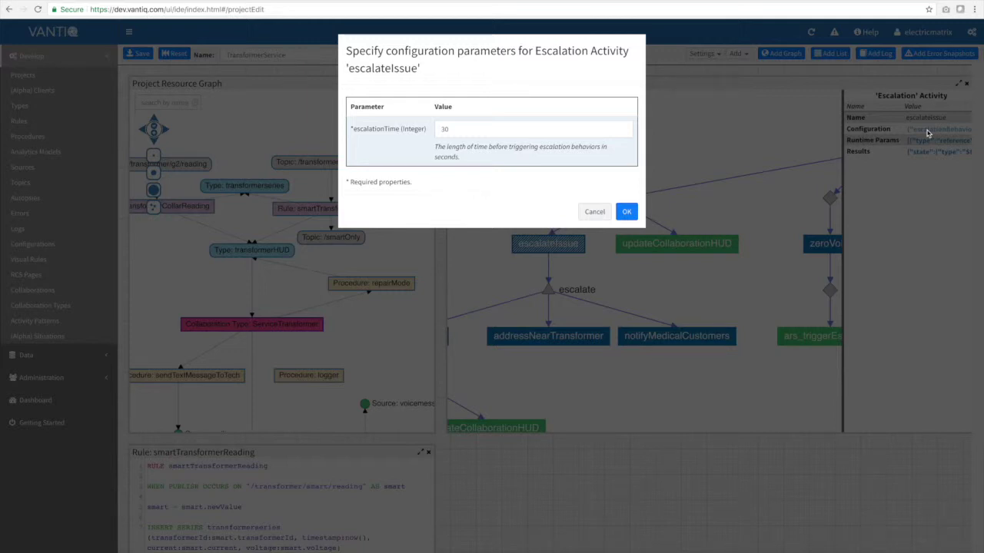
pyautogui.click(590, 210)
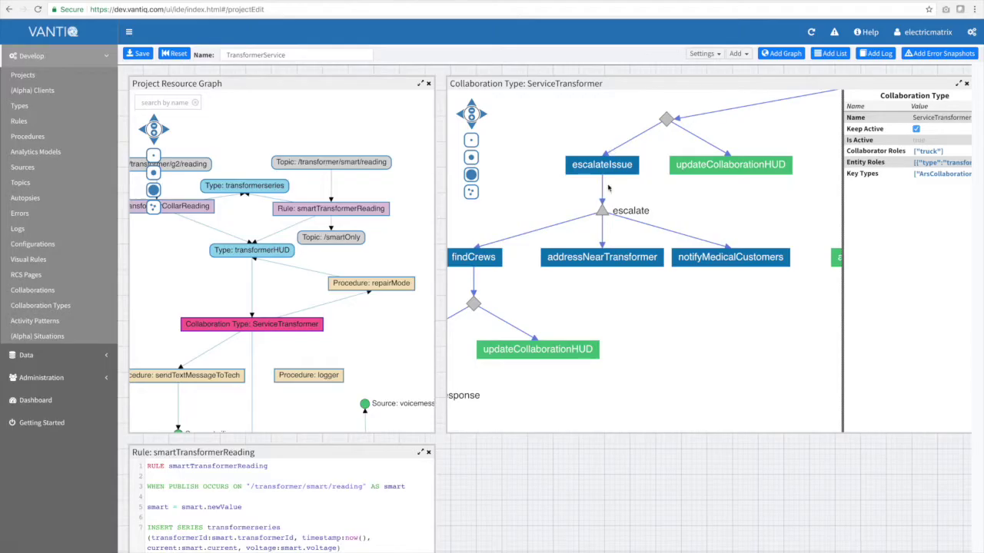
# Step: Check which service procedure the addressNearTransformer activity executes, without changing its configuration
pyautogui.moveTo(525, 192); pyautogui.dragTo(560, 195)
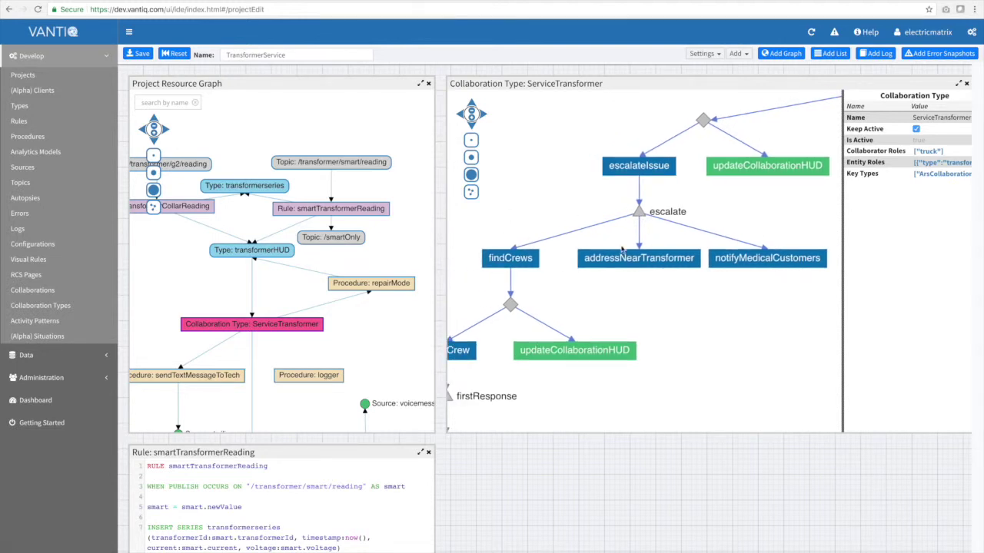
pyautogui.click(644, 263)
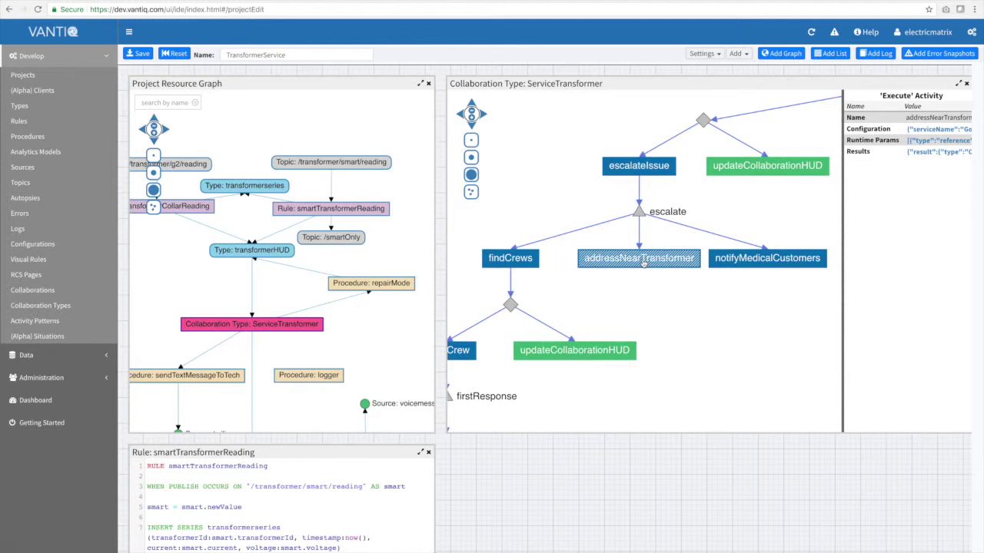
pyautogui.click(947, 129)
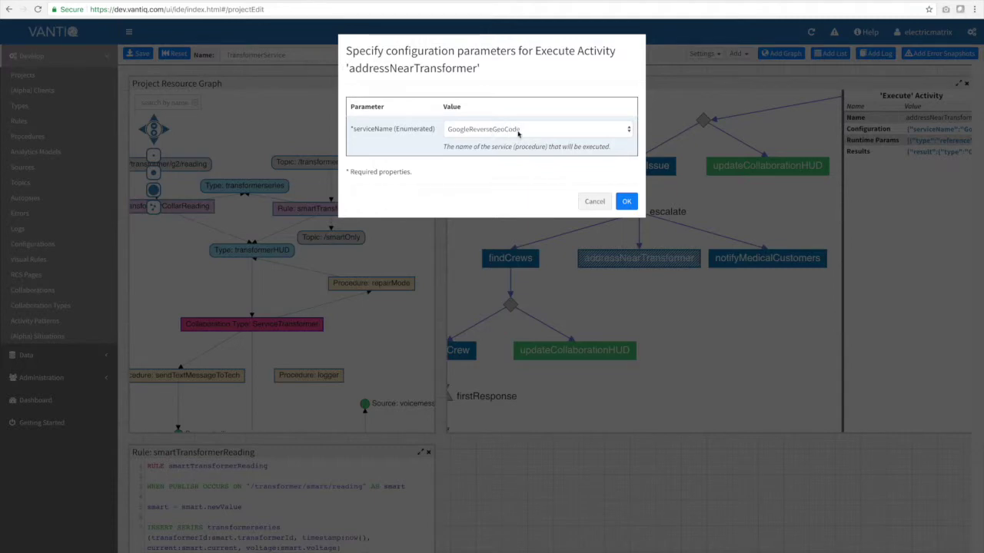
pyautogui.click(593, 204)
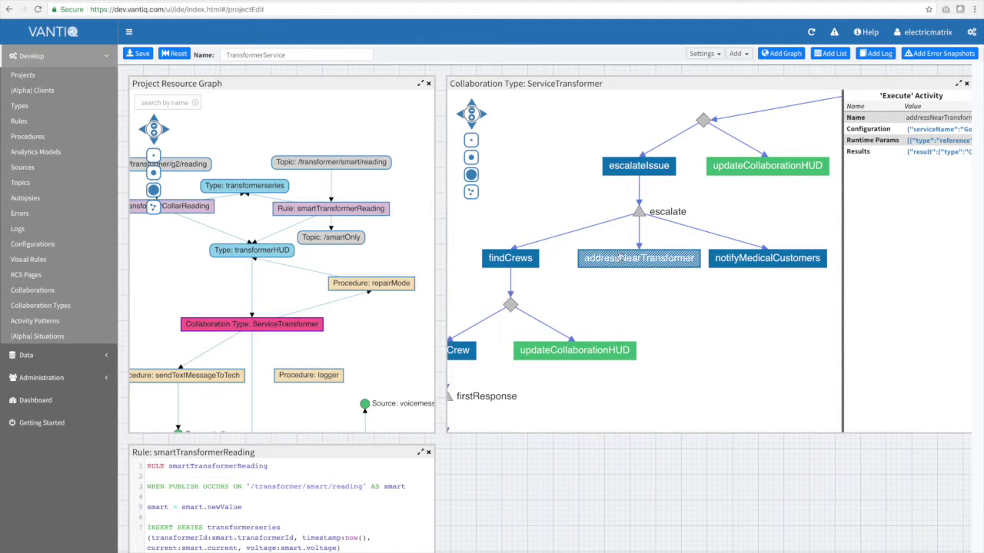
# Step: Examine the findCrews recommendation settings, trying Recommend.nearbyRecommendations as the recommendation procedure, and discard the change
pyautogui.click(508, 261)
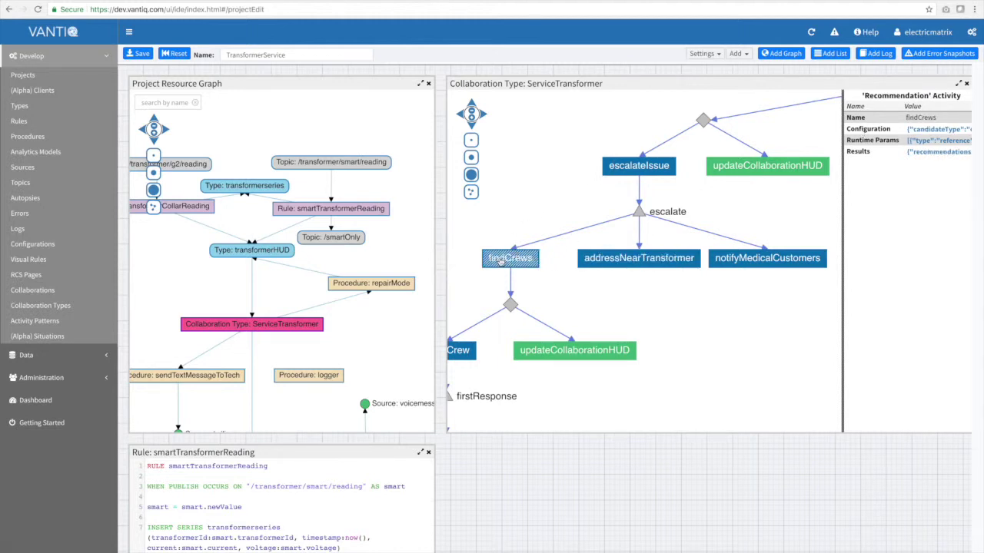
pyautogui.click(926, 135)
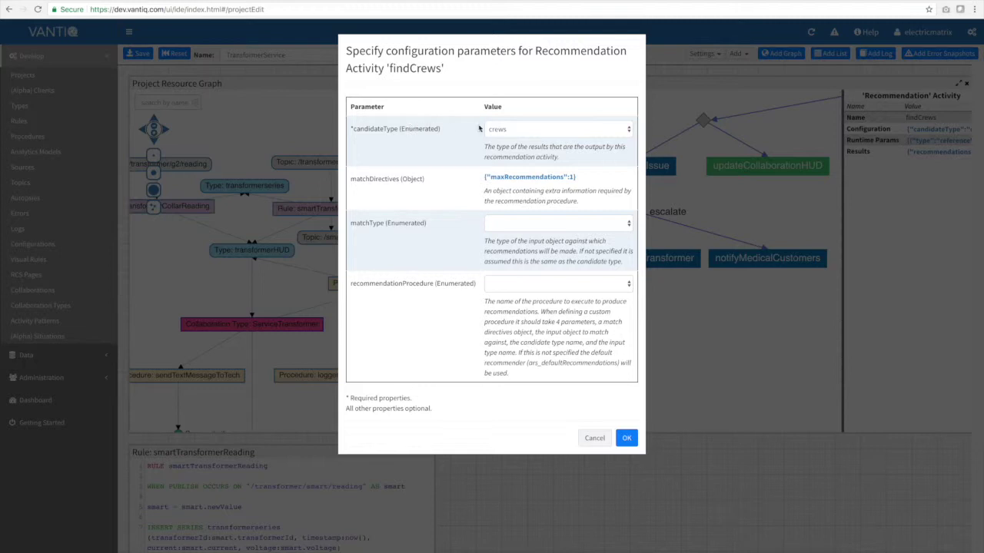
pyautogui.moveTo(501, 132)
pyautogui.mouseDown()
pyautogui.moveTo(519, 134)
pyautogui.moveTo(498, 129)
pyautogui.mouseUp()
pyautogui.moveTo(515, 182); pyautogui.dragTo(522, 183)
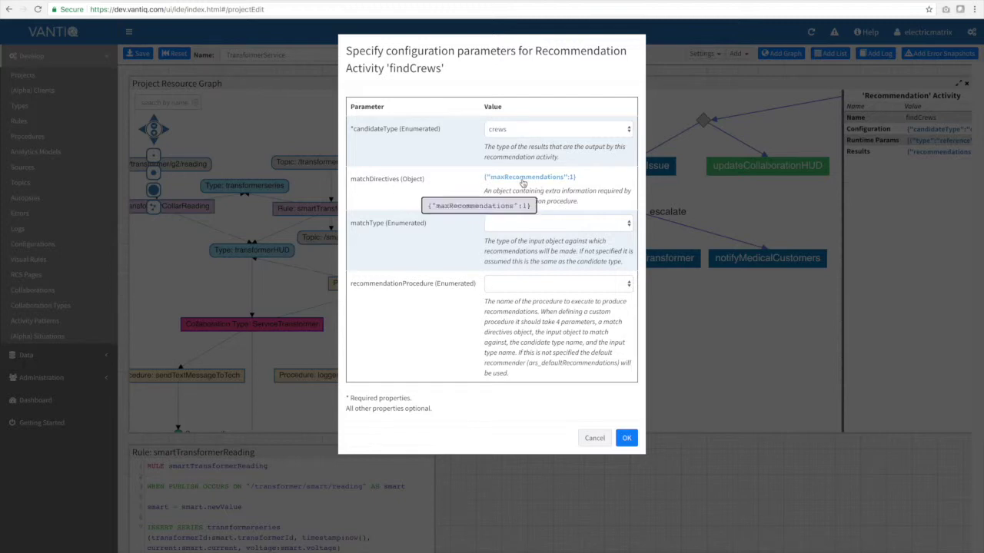
pyautogui.moveTo(523, 183); pyautogui.dragTo(499, 184)
pyautogui.click(542, 283)
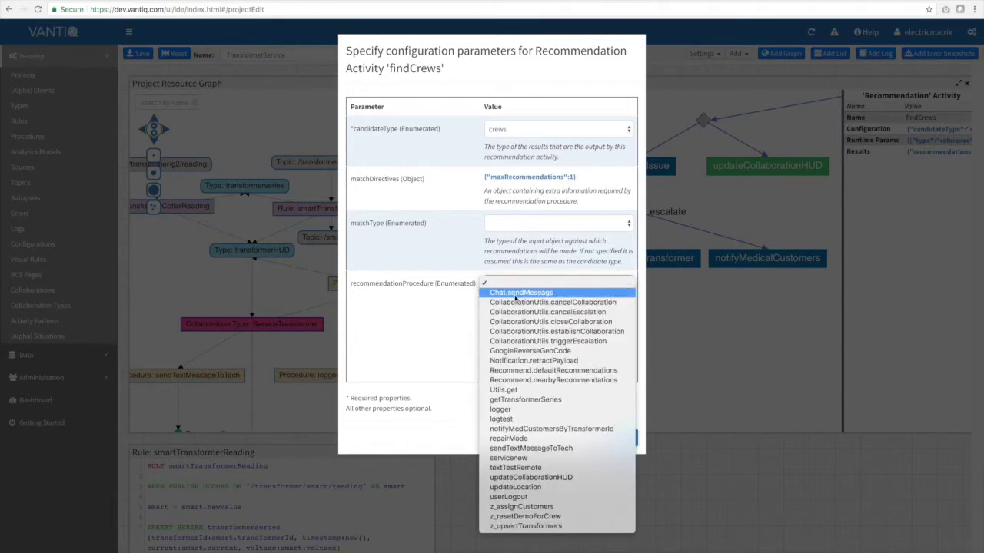
pyautogui.click(541, 379)
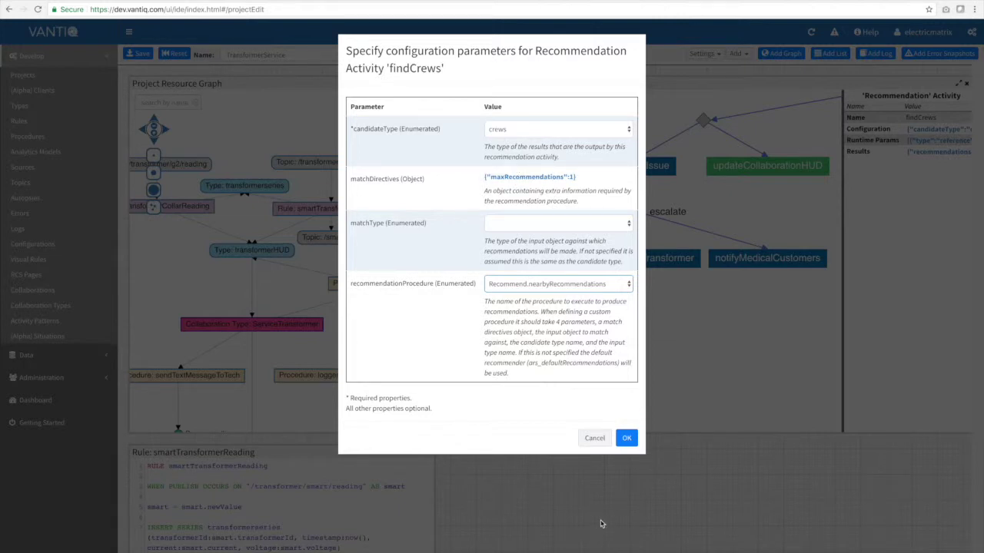
pyautogui.click(594, 440)
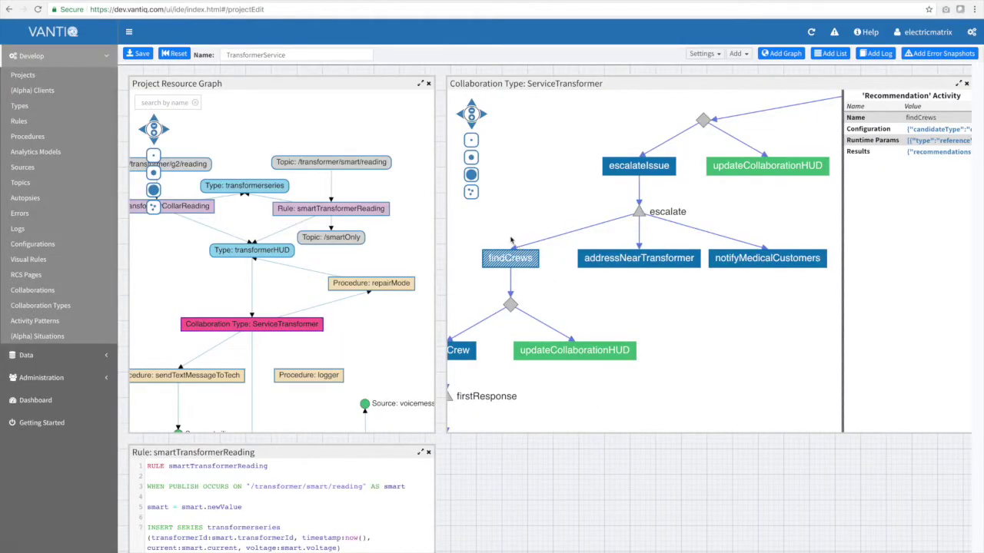
# Step: Open the updateCollaborationHUD procedure from the findCrews branch and read how it upserts or deletes collaborationHUD entries
pyautogui.click(621, 254)
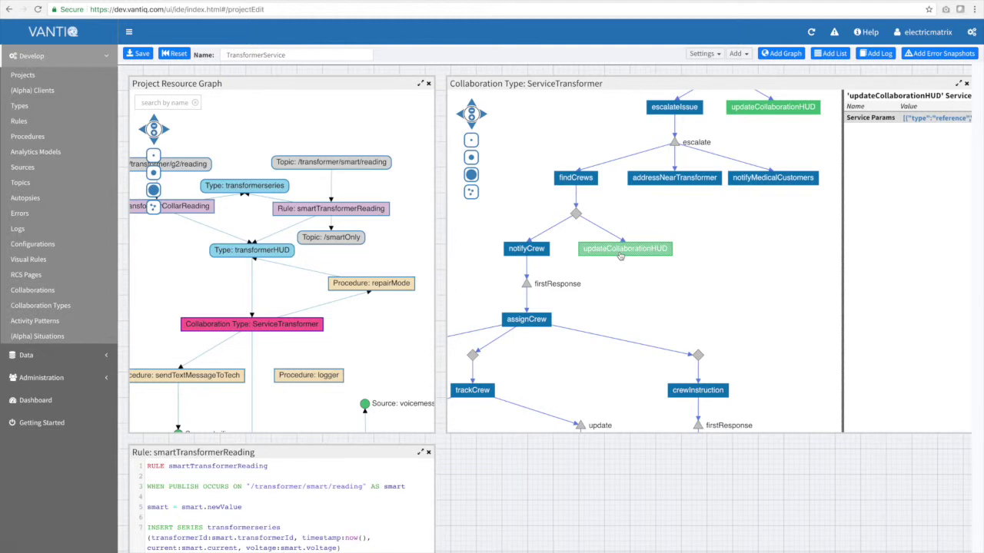
pyautogui.moveTo(376, 340); pyautogui.dragTo(380, 253)
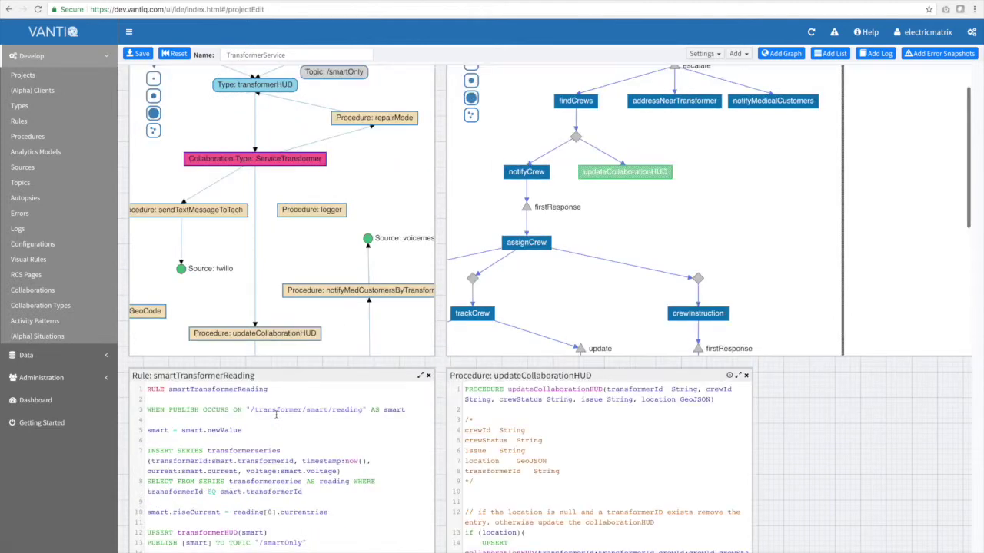
pyautogui.click(275, 412)
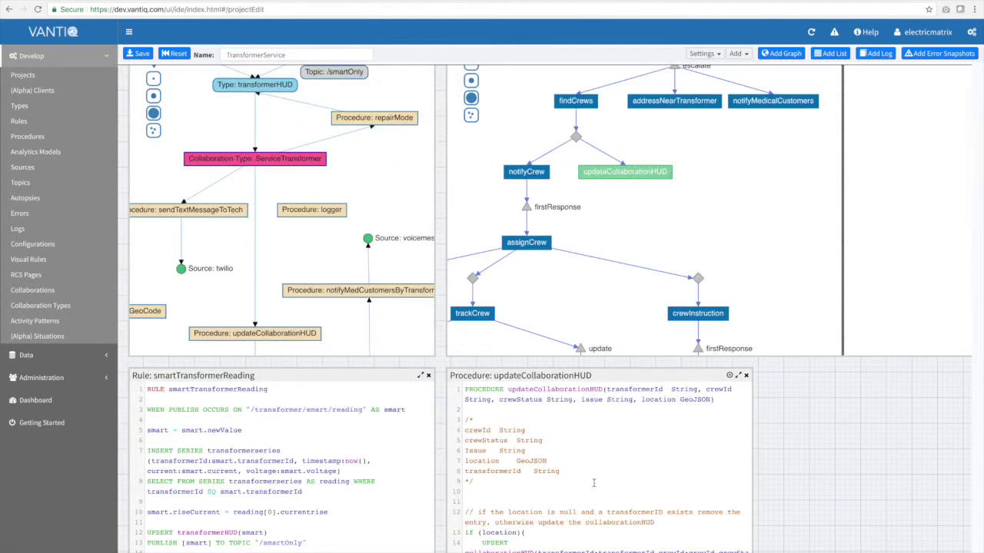
pyautogui.scroll(-3, 584, 484)
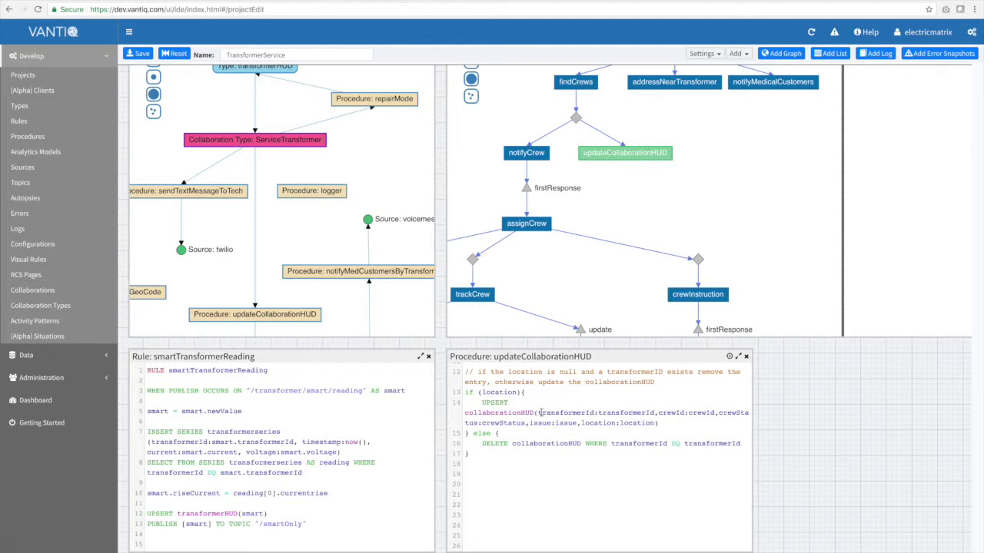
# Step: Locate the notifyCrew firstResponse event in the collaboration, and inspect the transformerNotify and crewInstruction payloads among the RCS pages
pyautogui.moveTo(532, 153); pyautogui.dragTo(629, 101)
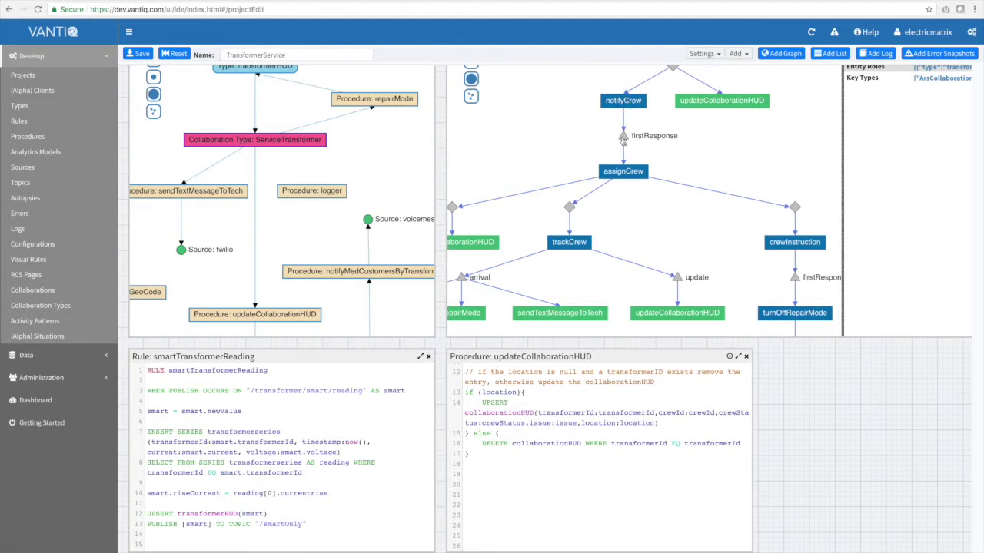
pyautogui.moveTo(622, 140)
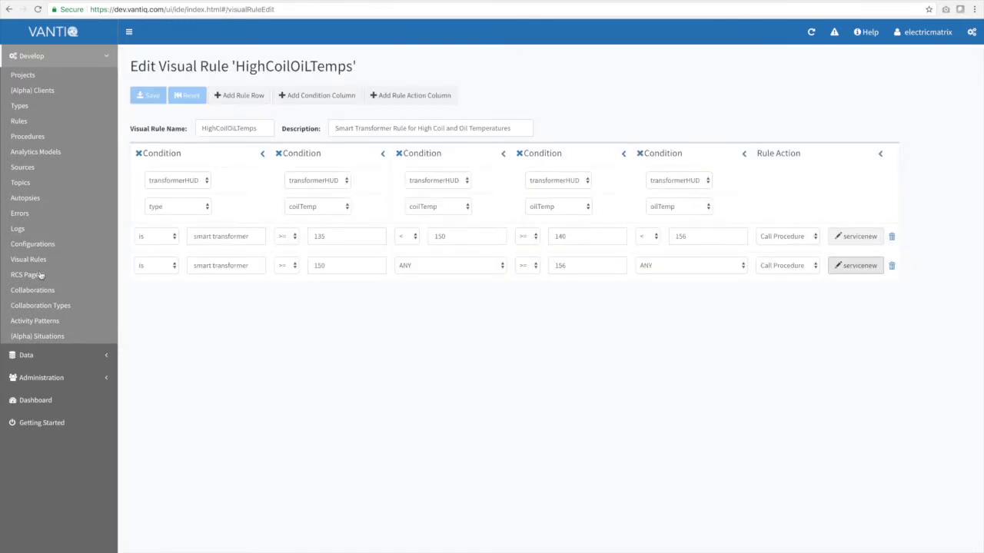
pyautogui.click(37, 276)
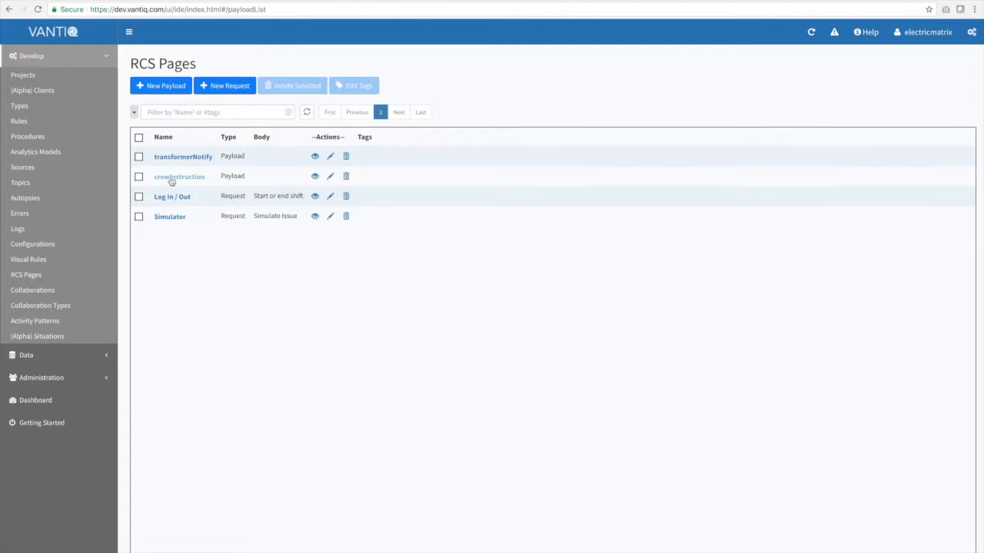
pyautogui.click(330, 159)
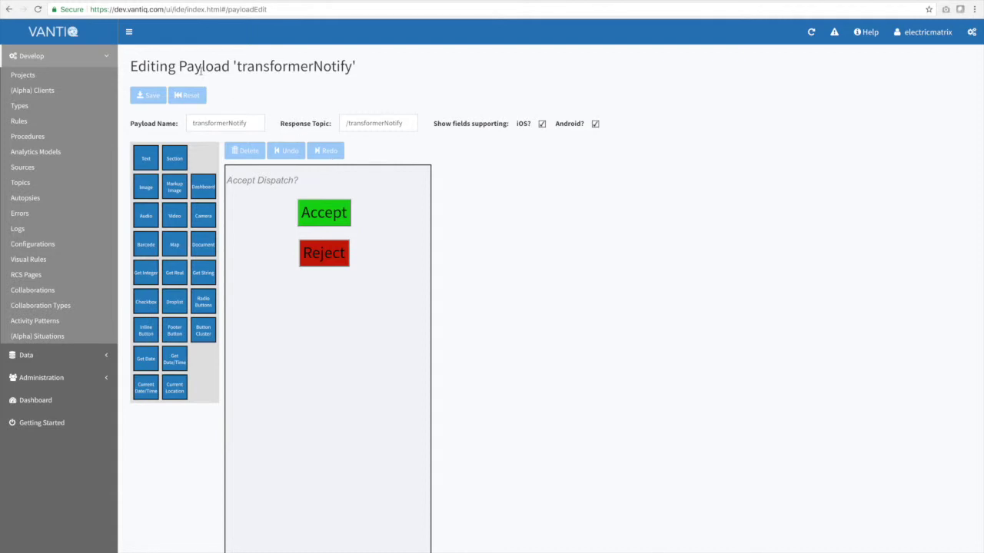
pyautogui.click(27, 275)
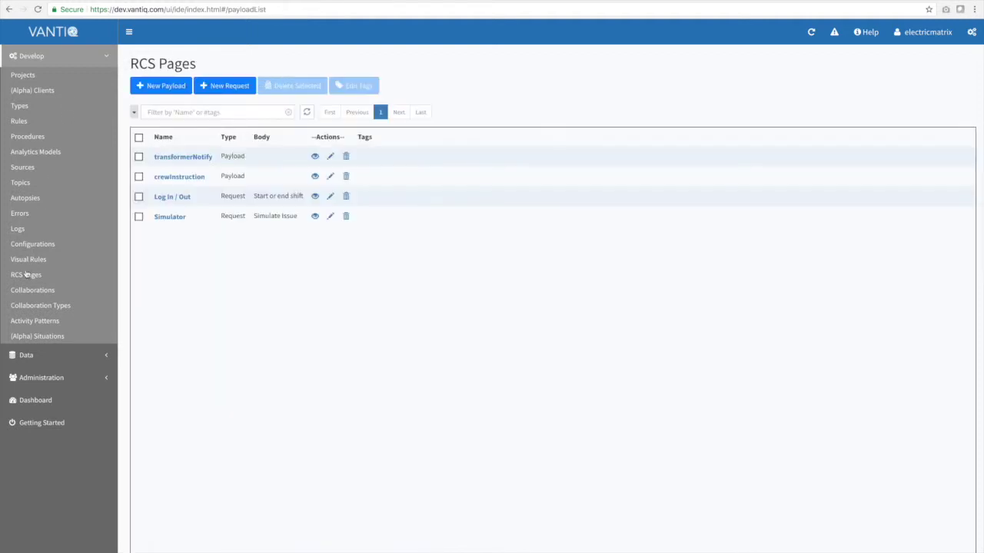
pyautogui.click(331, 178)
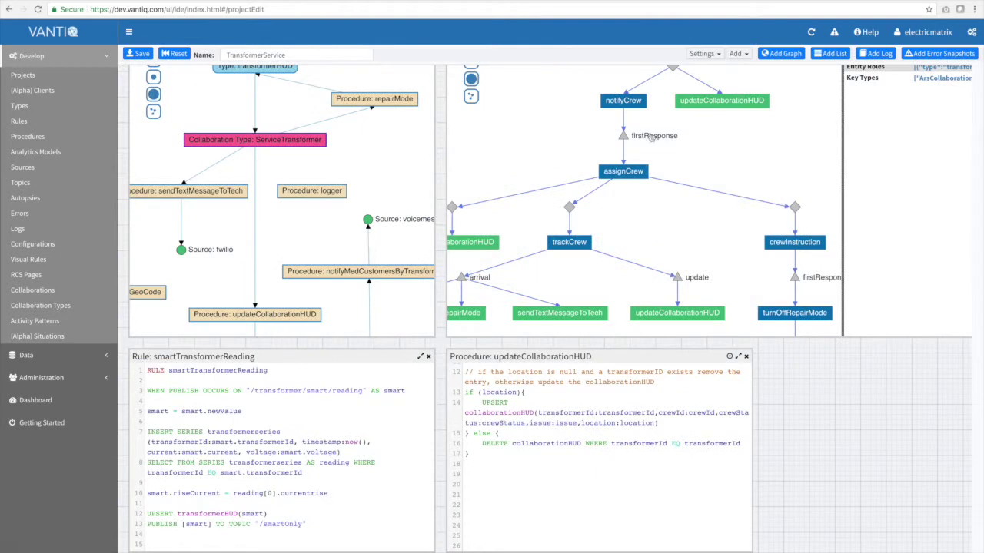
# Step: Review the flow after notifyCrew's firstResponse, covering assignCrew, trackCrew with its arrival and update events, and crewInstruction
pyautogui.moveTo(577, 160); pyautogui.dragTo(594, 156)
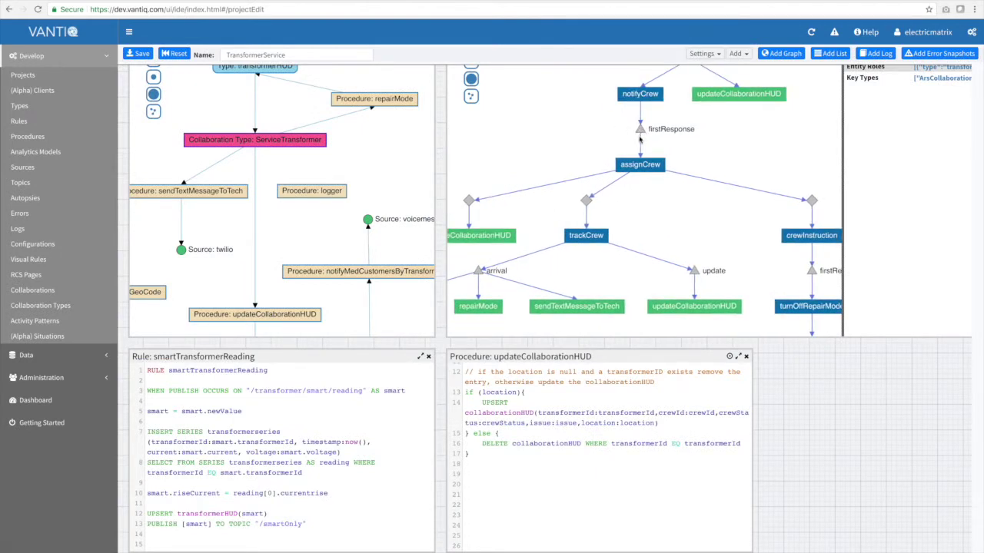
pyautogui.moveTo(640, 132)
pyautogui.moveTo(535, 208); pyautogui.dragTo(608, 158)
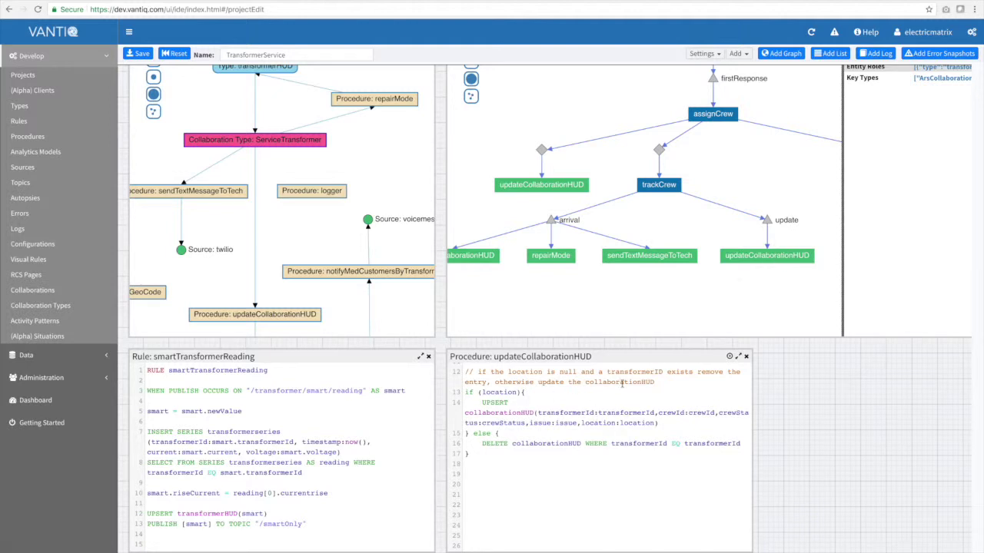
pyautogui.moveTo(647, 213); pyautogui.dragTo(707, 197)
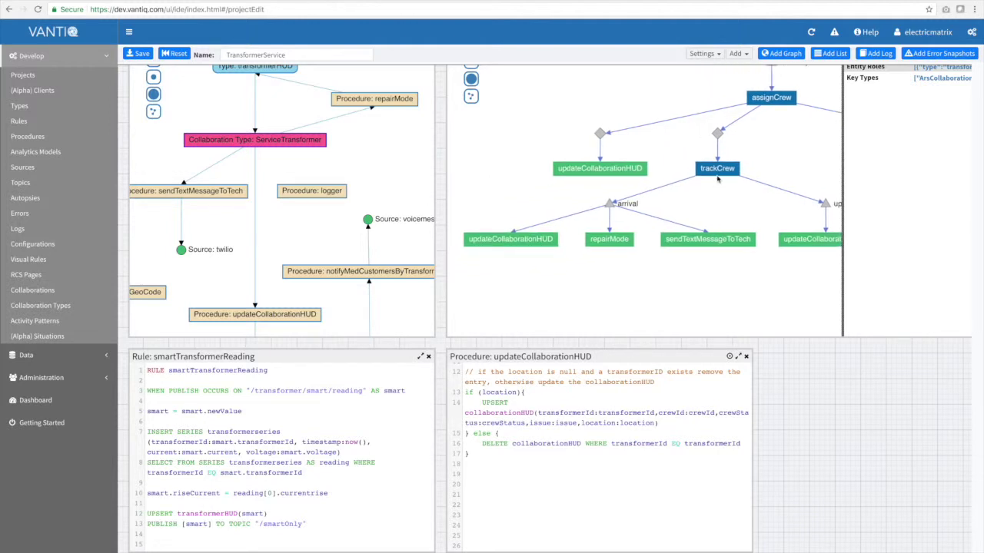
pyautogui.moveTo(612, 210)
pyautogui.scroll(-1, 651, 169)
pyautogui.scroll(-1, 651, 170)
pyautogui.scroll(-1, 655, 150)
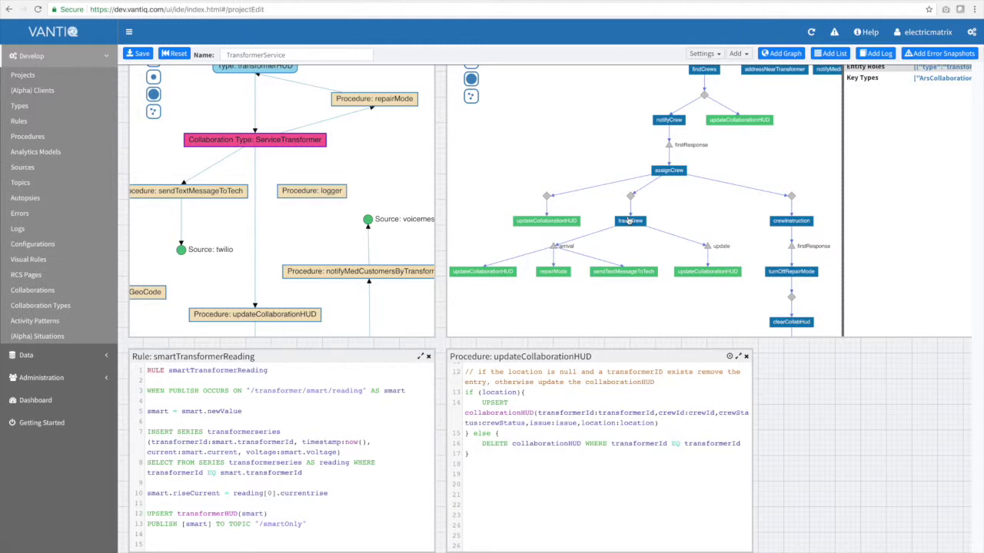
# Step: Check the role configuration and runtime value expression of the assignCrew activity, leaving both unchanged
pyautogui.click(677, 171)
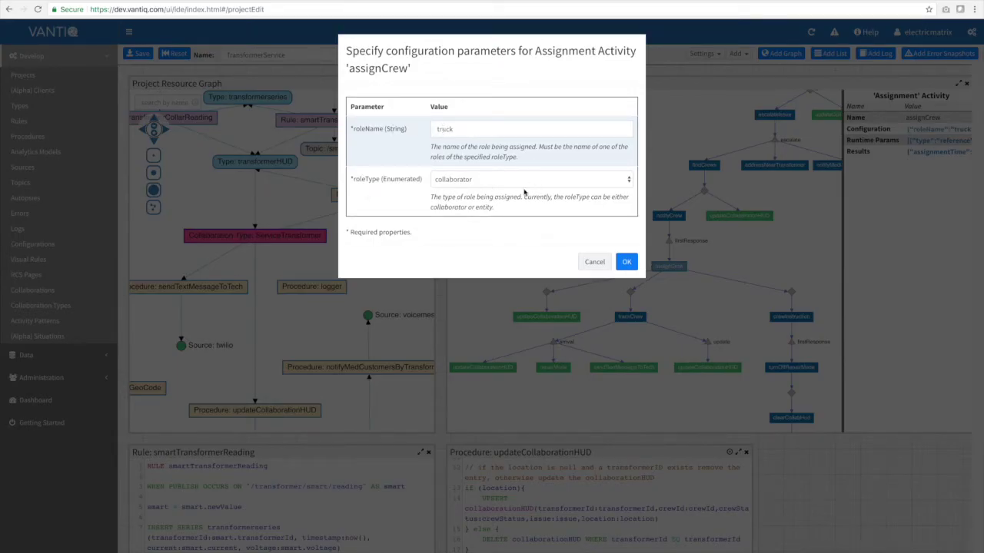
pyautogui.click(594, 261)
pyautogui.click(926, 142)
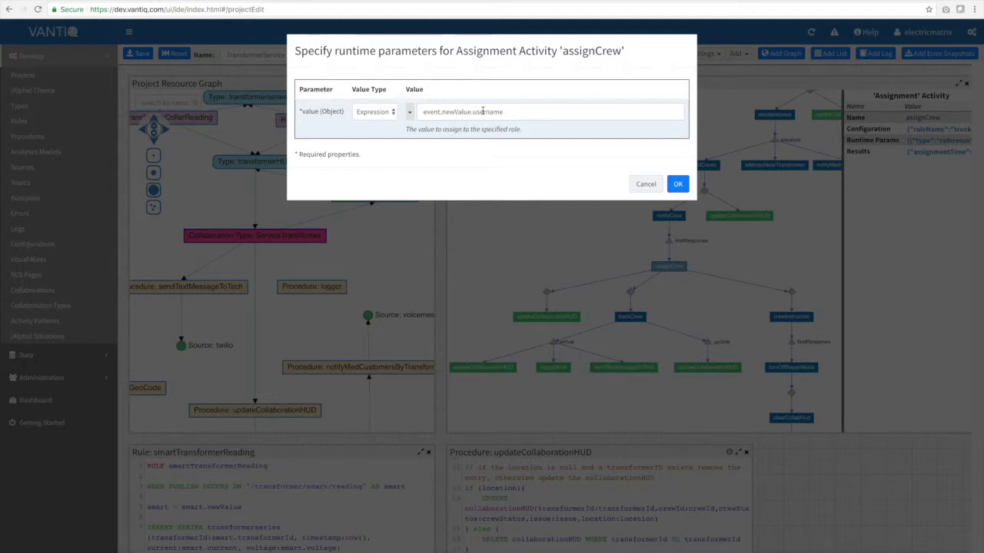
pyautogui.click(645, 183)
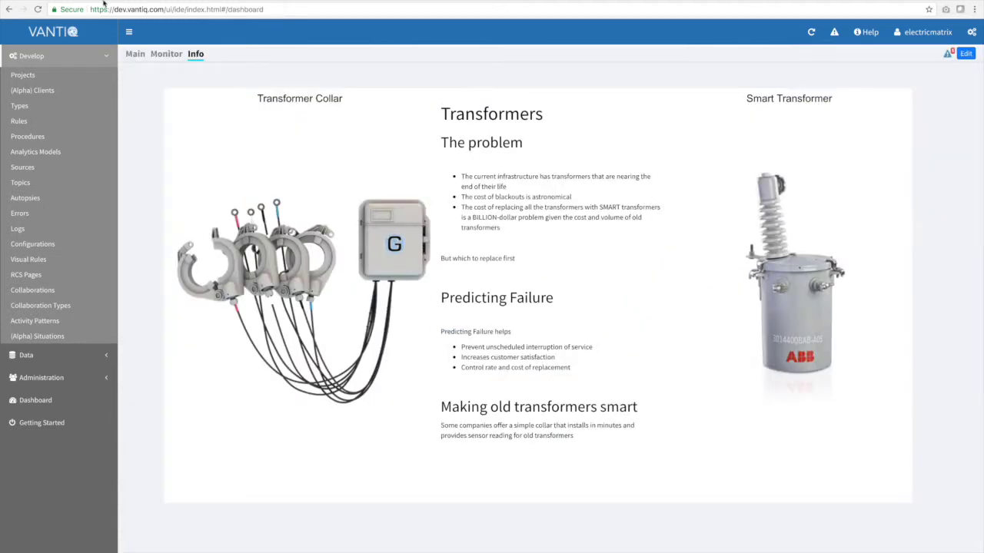
# Step: Review the crews and transformers on the Main dashboard, and inspect the voltage and current charts on the Monitor dashboard
pyautogui.click(134, 57)
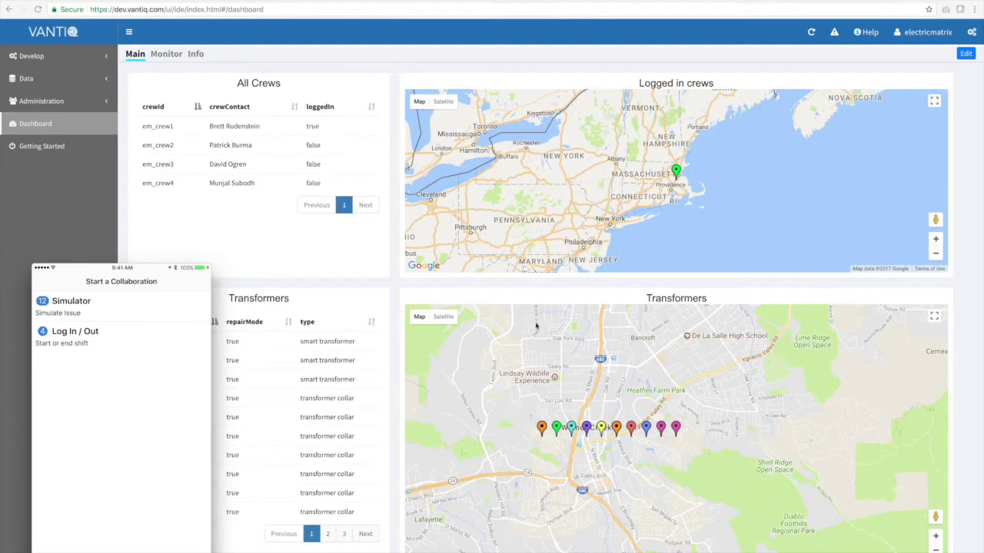
pyautogui.click(164, 56)
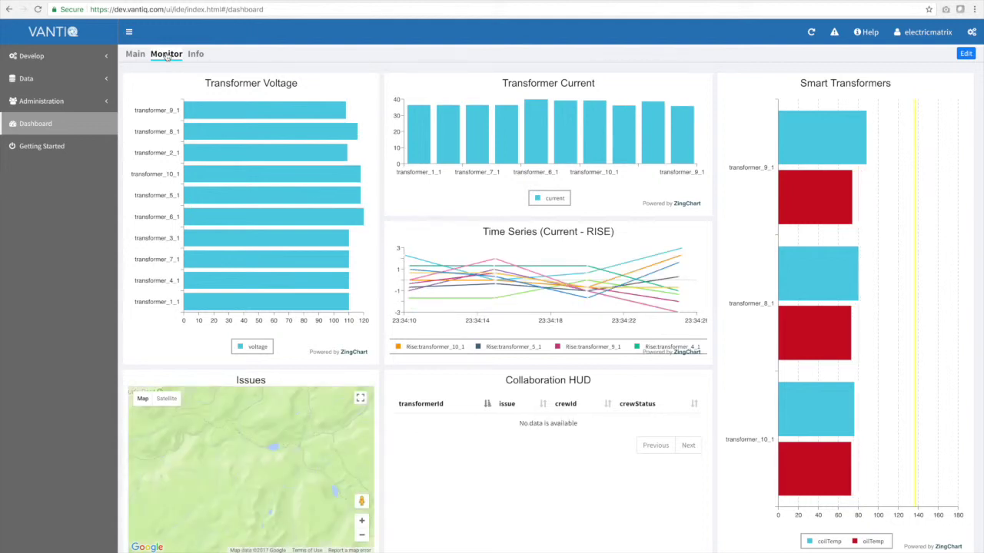
pyautogui.moveTo(256, 107)
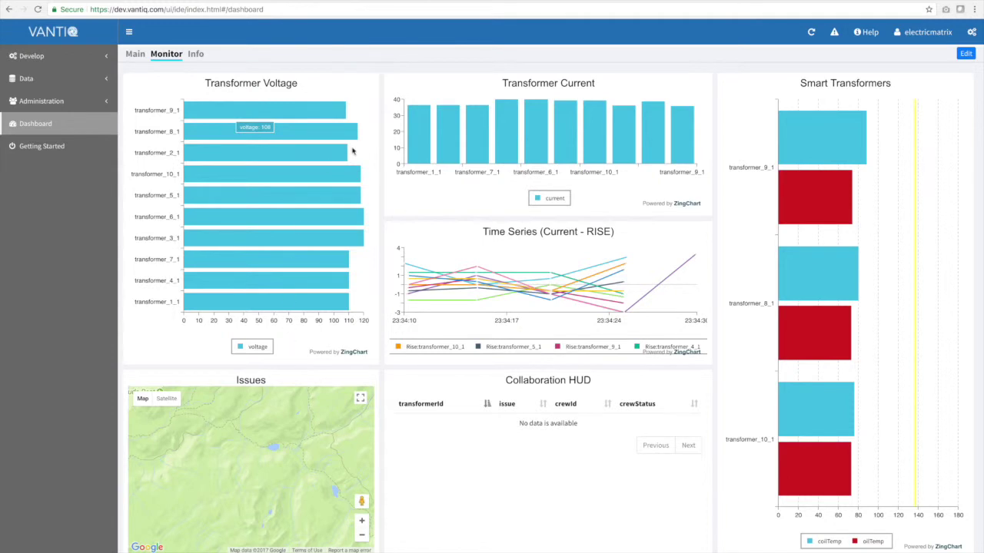
pyautogui.moveTo(590, 125)
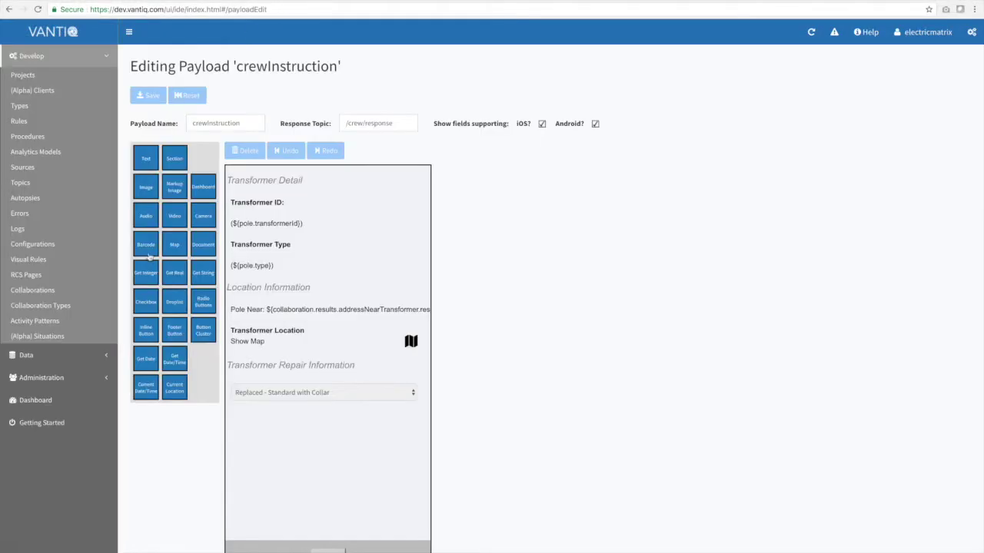
# Step: Inspect the ZeroVoltage visual rule and trace the zeroVolts branch of ServiceTransformer through its ars_triggerEscalation service to the escalation branch
pyautogui.click(29, 259)
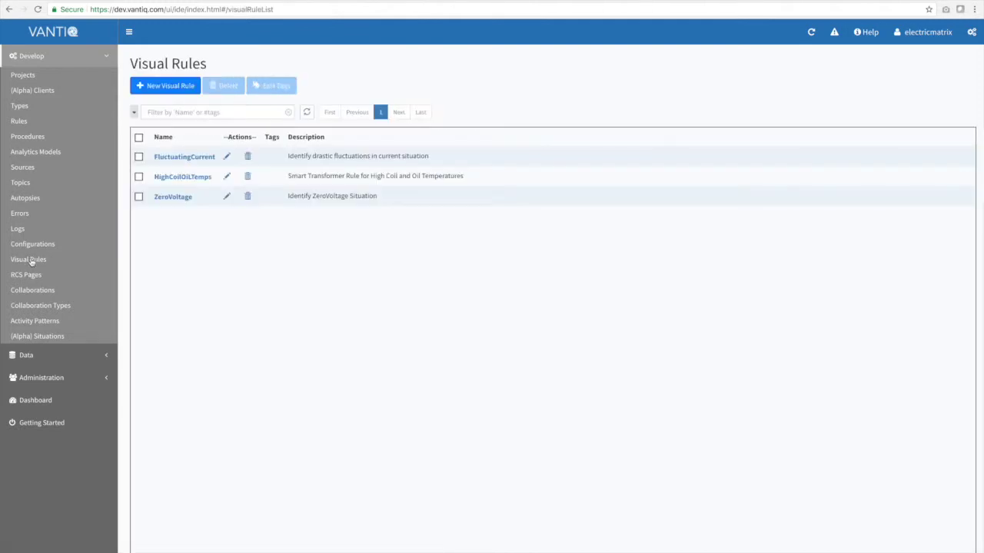
pyautogui.click(226, 197)
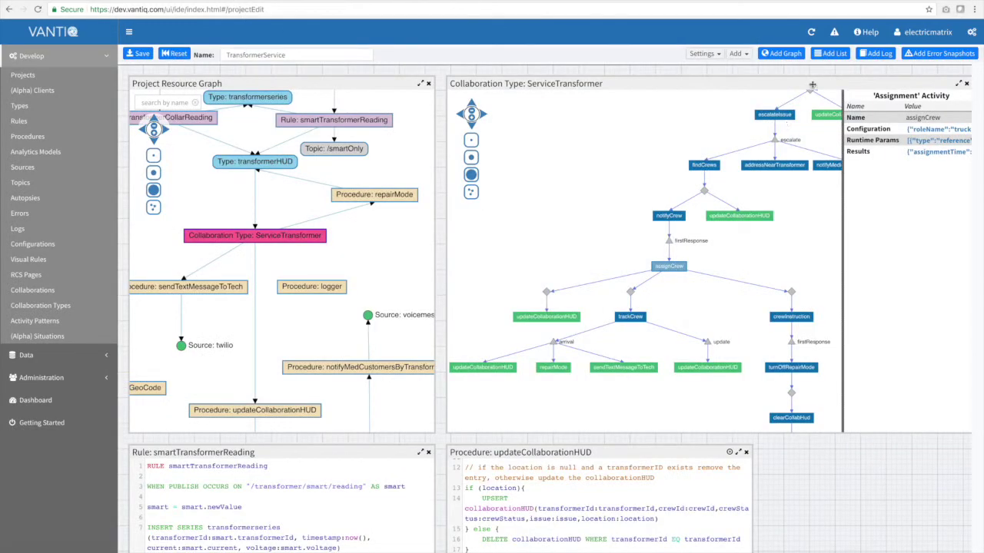
pyautogui.moveTo(725, 127); pyautogui.dragTo(558, 188)
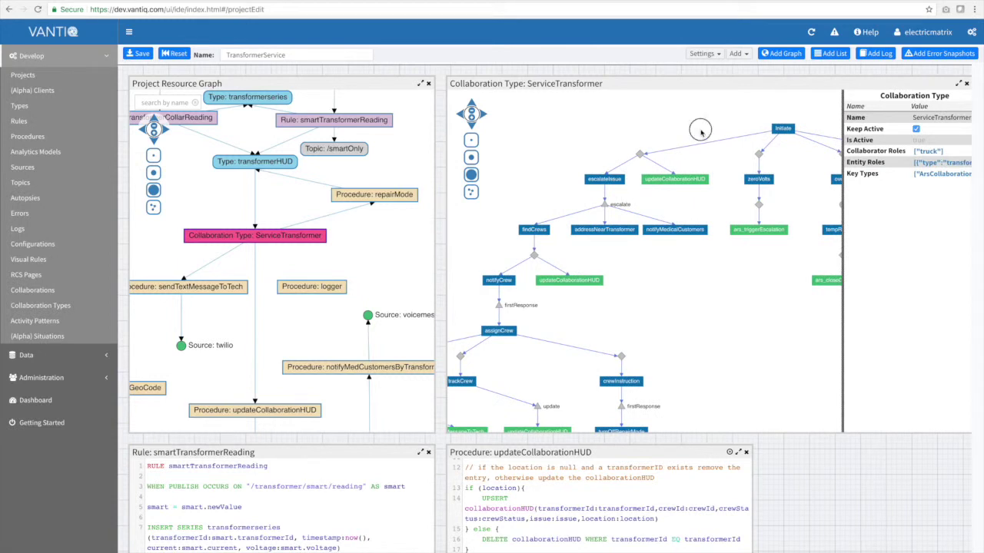
pyautogui.moveTo(702, 125); pyautogui.dragTo(582, 141)
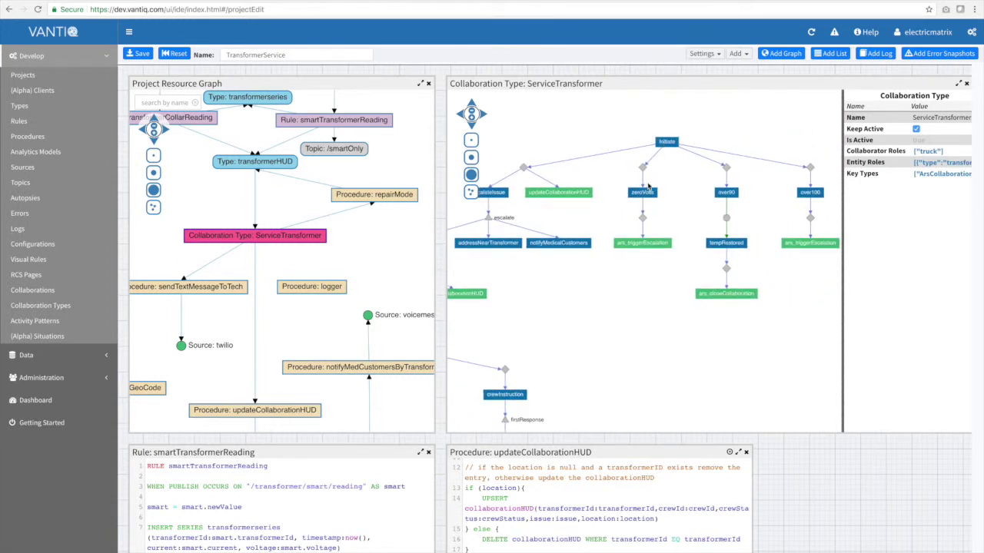
pyautogui.click(643, 248)
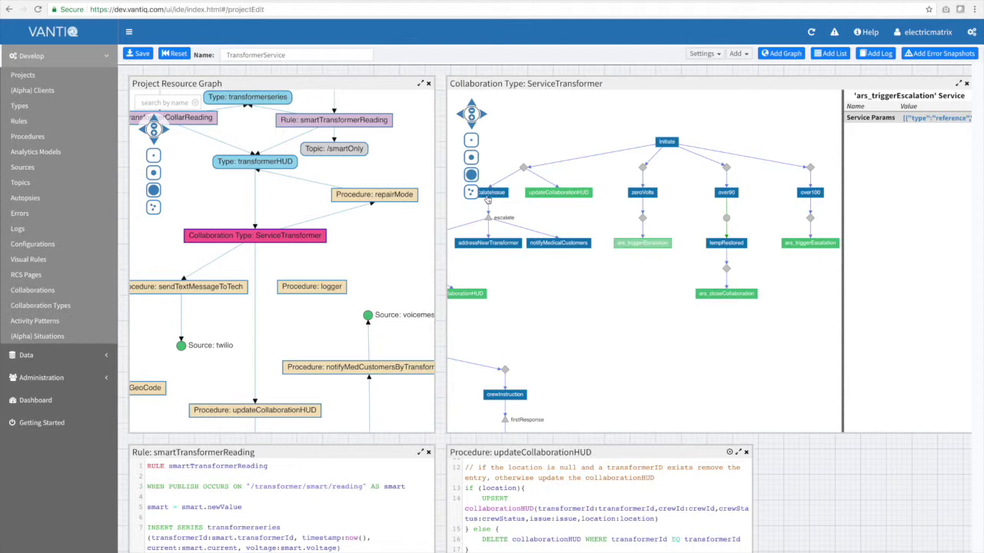
pyautogui.moveTo(517, 301); pyautogui.dragTo(625, 299)
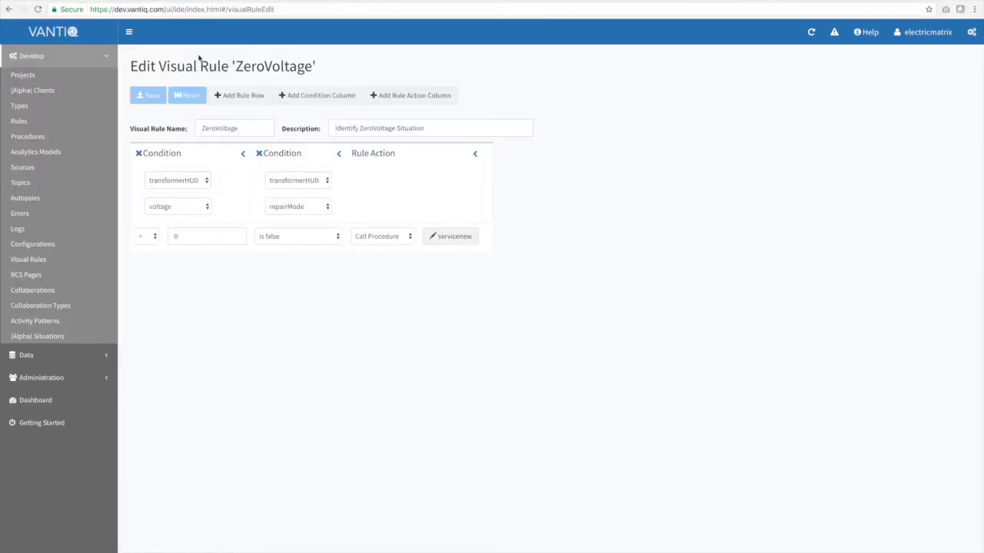
# Step: Open the transformerNotify payload from the RCS pages
pyautogui.click(26, 276)
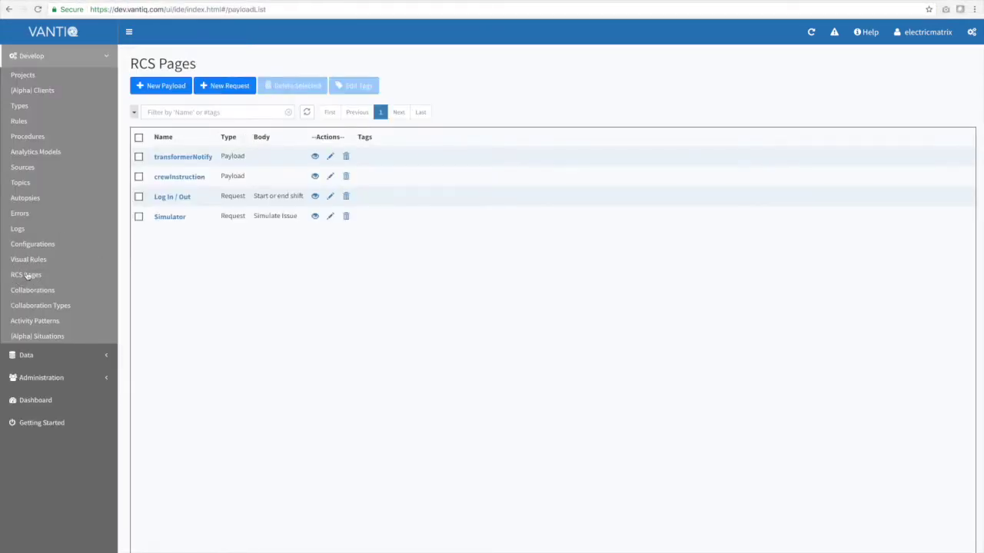
pyautogui.click(331, 158)
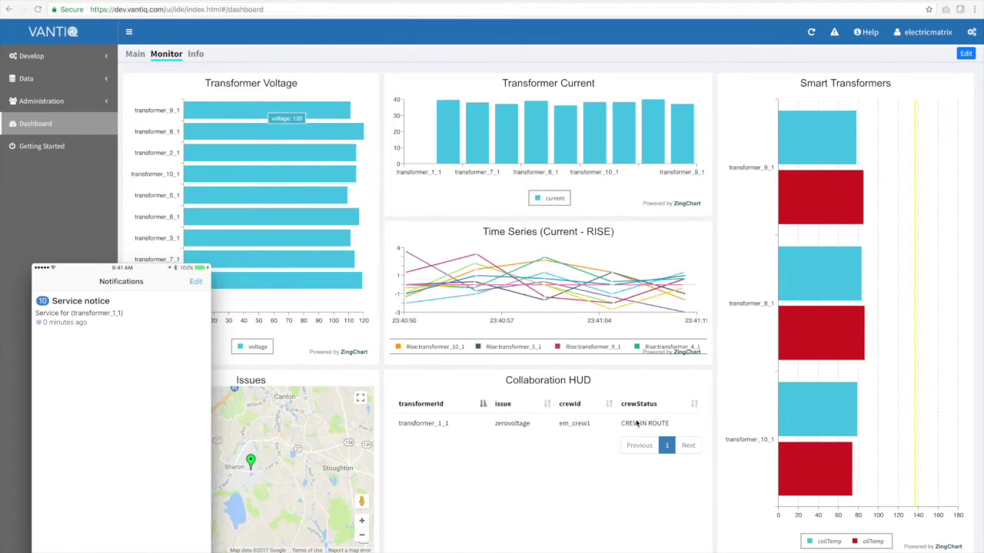
# Step: Open the Add Transformer client for editing and inspect the data objects of its Start page without changing them
pyautogui.moveTo(150, 332)
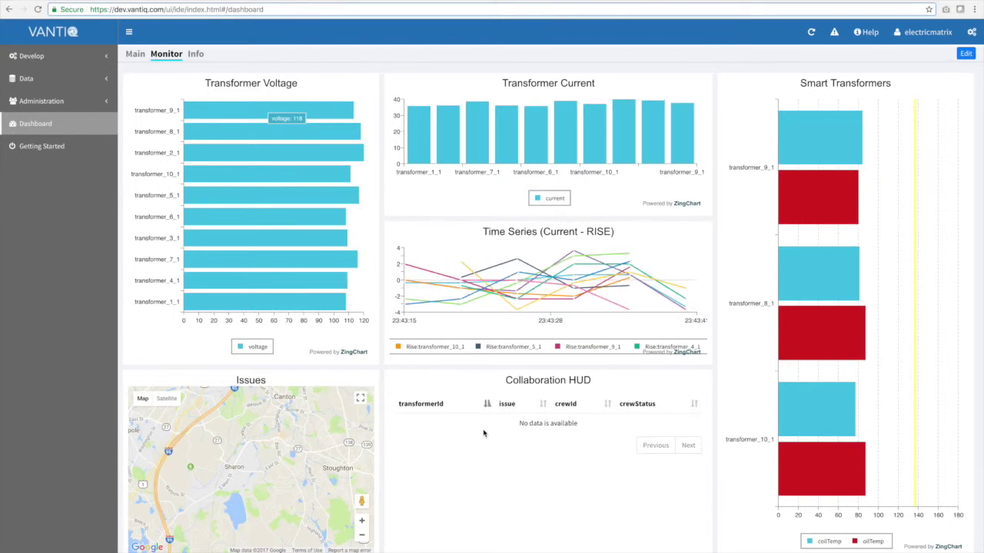
pyautogui.click(46, 59)
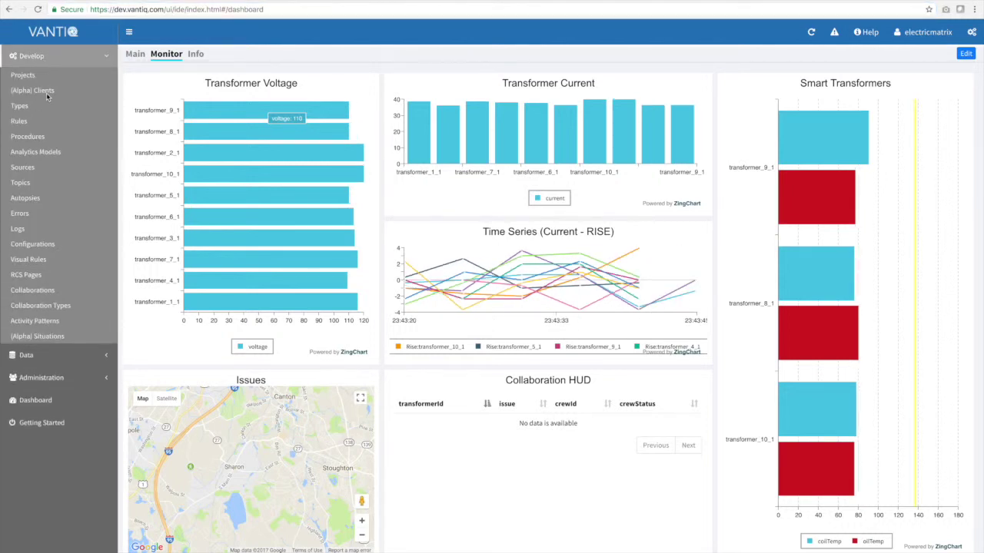
pyautogui.click(46, 95)
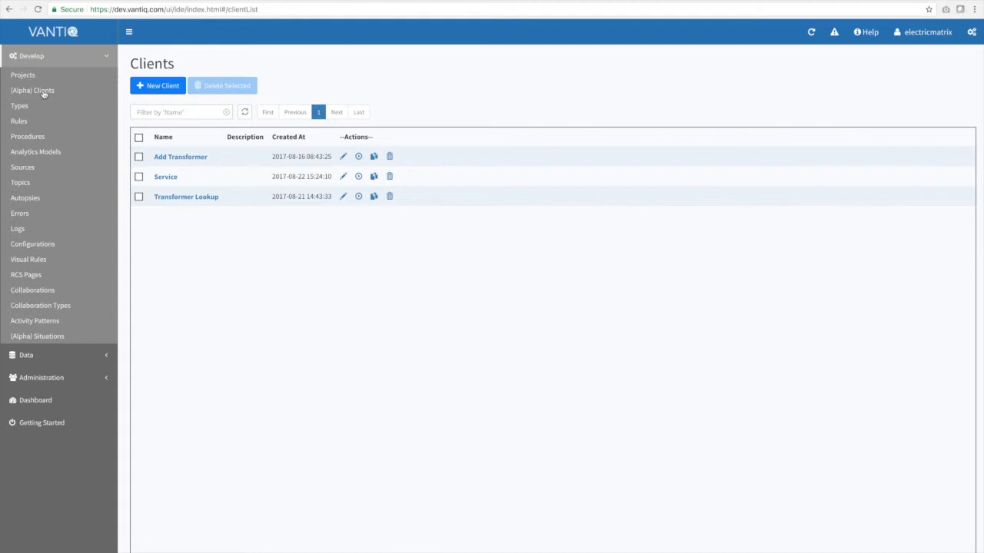
pyautogui.click(344, 158)
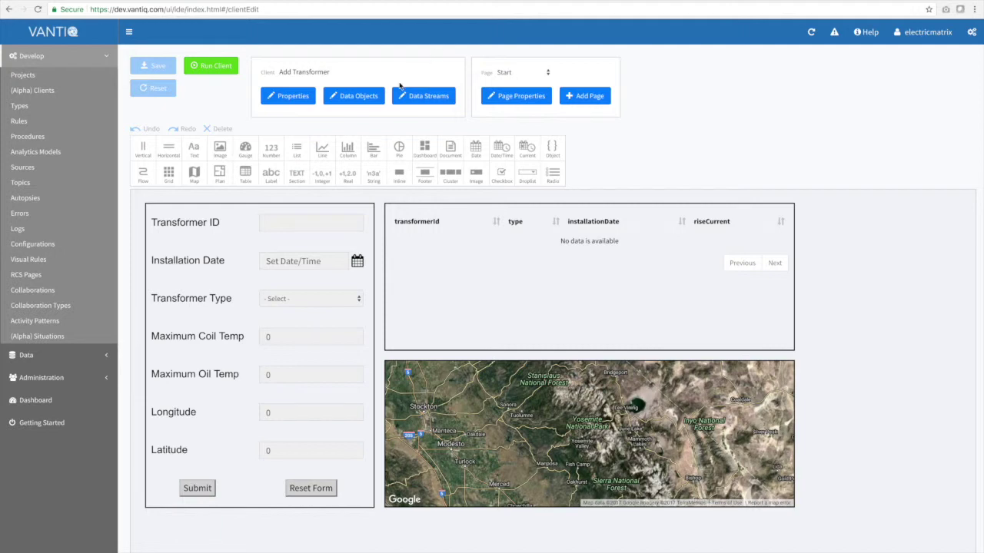
pyautogui.click(347, 98)
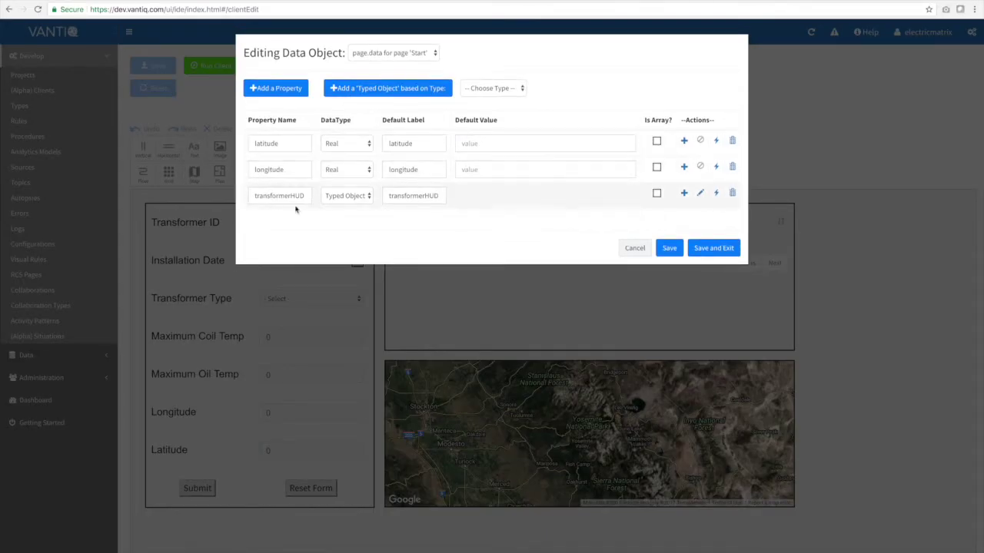
pyautogui.click(628, 245)
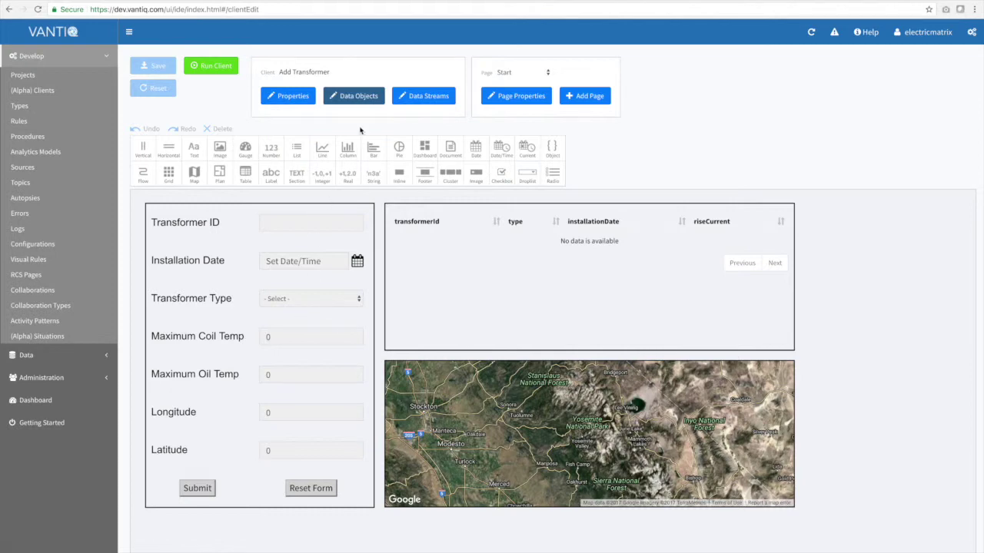
# Step: Add a page to the client and generate its form by adding a typed object based on transformerHUD to the page data
pyautogui.click(581, 96)
pyautogui.press('Return')
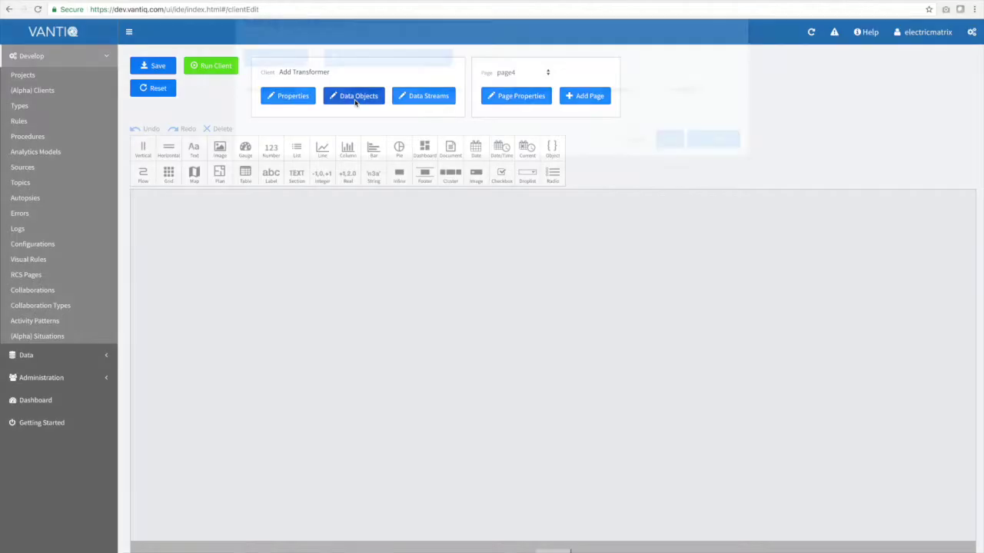
pyautogui.click(355, 100)
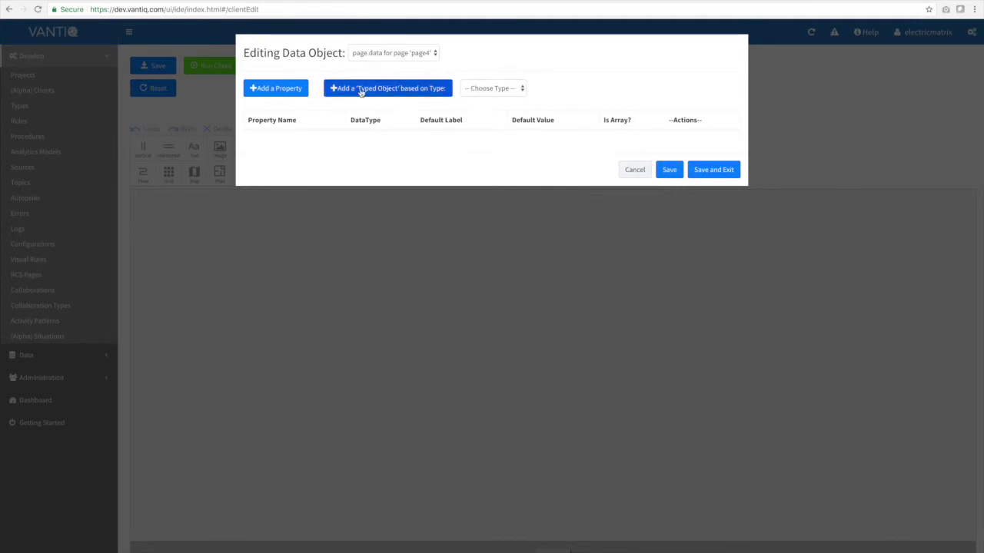
pyautogui.click(470, 88)
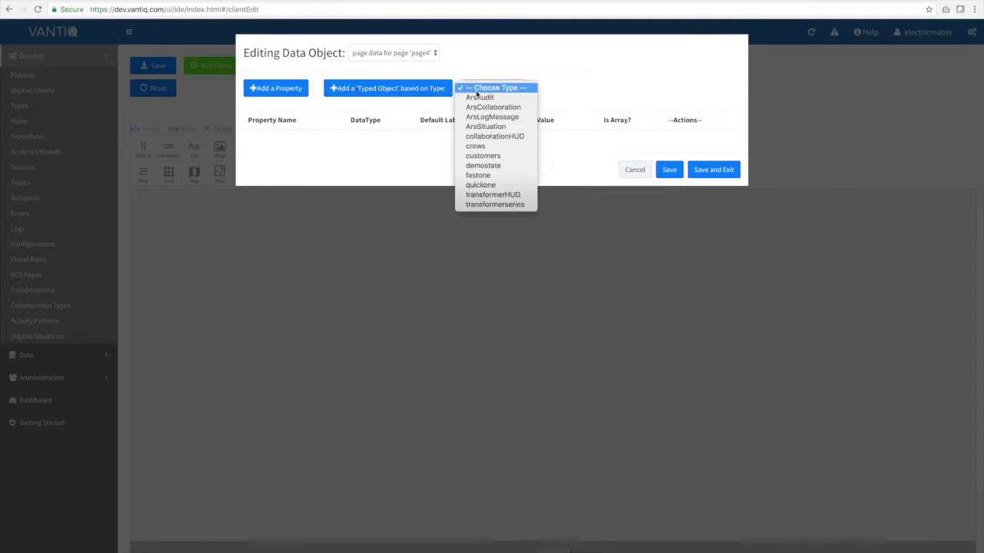
pyautogui.click(487, 200)
pyautogui.click(388, 88)
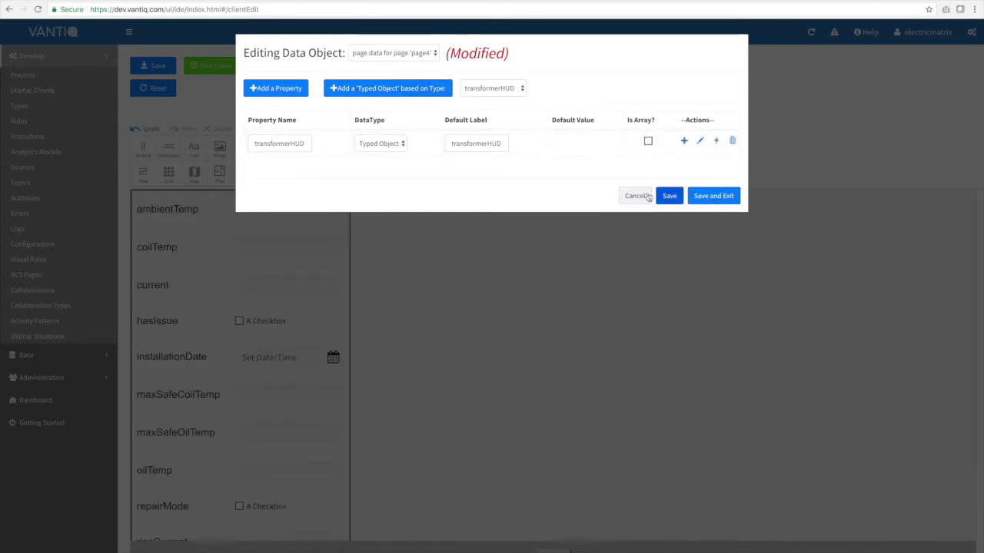
pyautogui.click(669, 195)
pyautogui.scroll(-5, 431, 362)
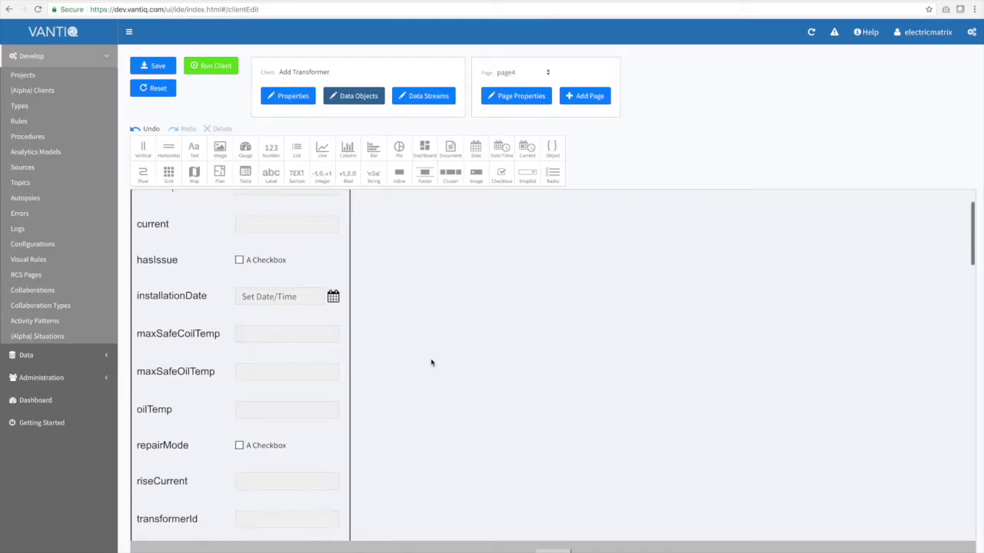
pyautogui.scroll(5, 432, 363)
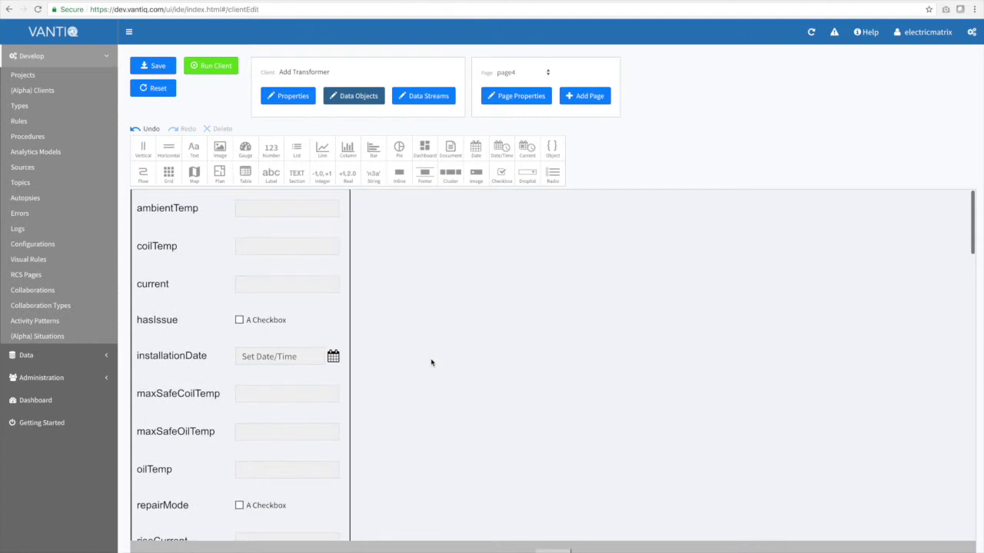
# Step: Switch the client editor back to the Start page and run the Add Transformer client
pyautogui.click(513, 74)
pyautogui.click(510, 50)
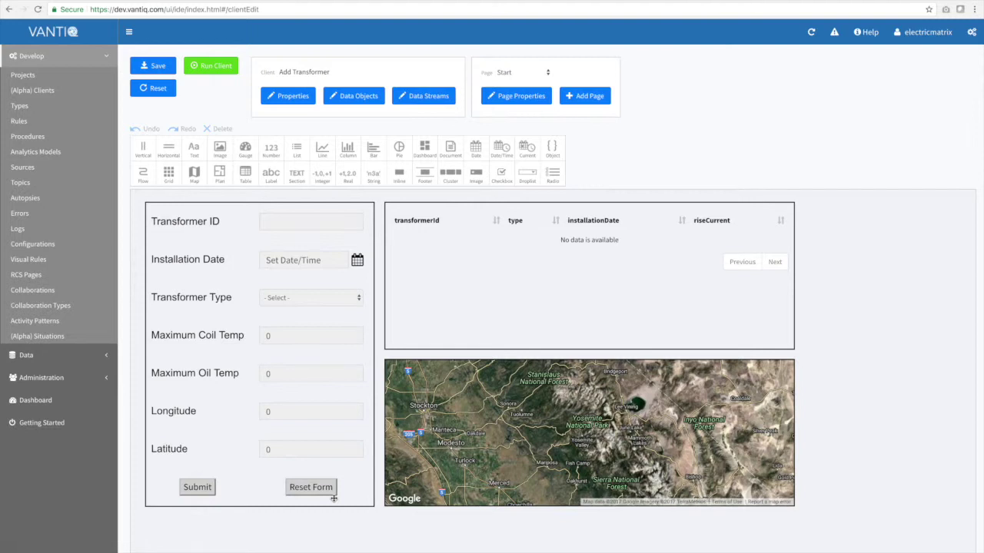
pyautogui.click(206, 68)
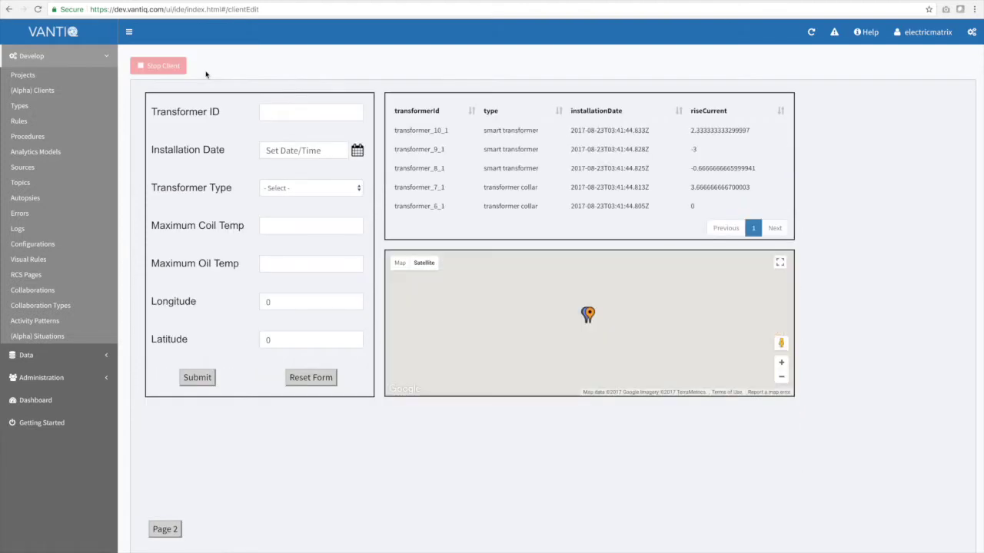
# Step: Enter Transformer ID t_12345, set the installation date to August 22, 2017, and choose smart transformer as the type
pyautogui.click(287, 115)
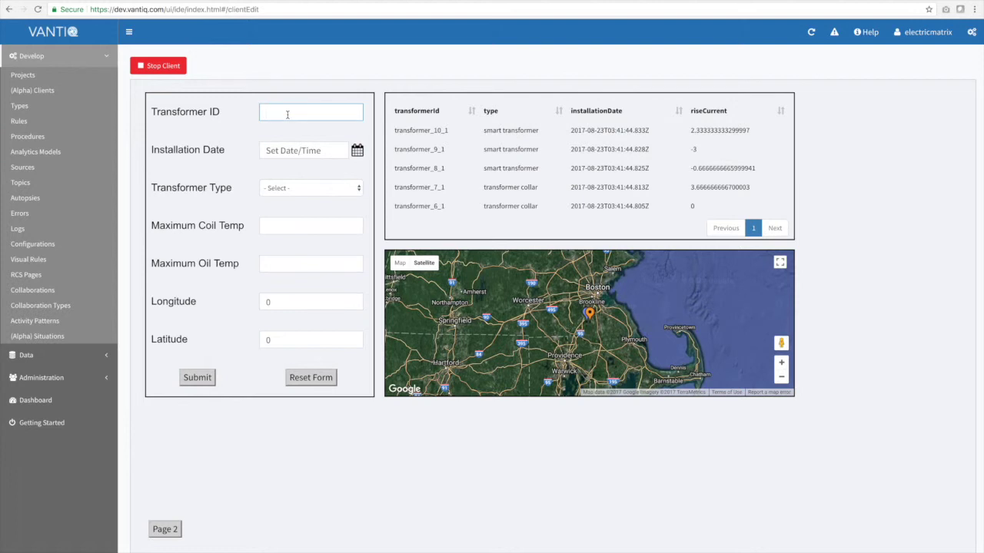
pyautogui.write('t_12345')
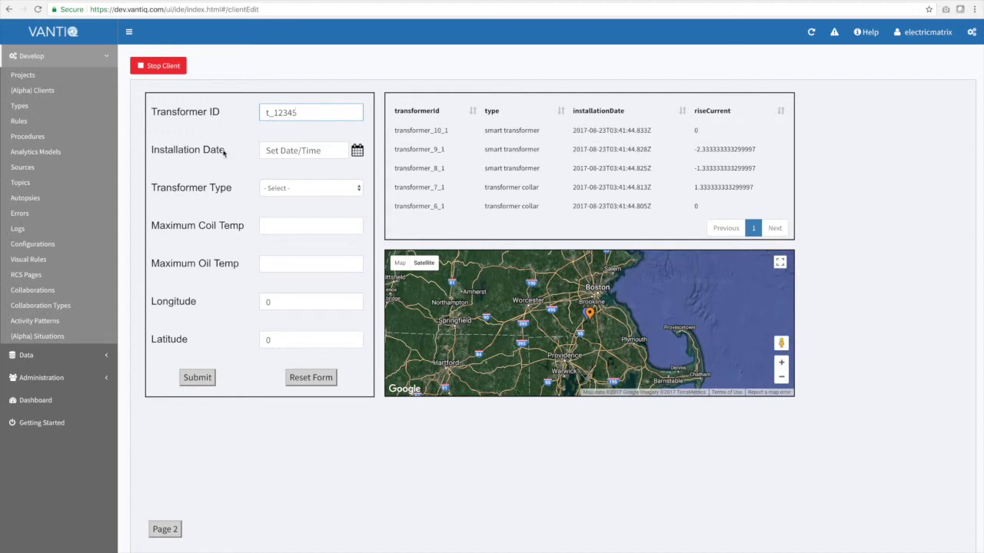
pyautogui.click(357, 151)
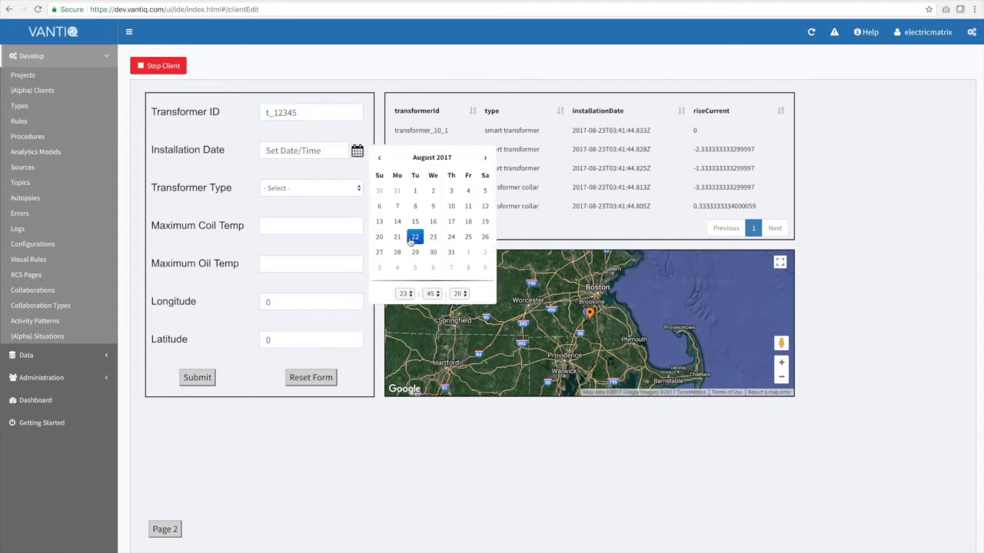
pyautogui.click(417, 241)
pyautogui.click(307, 188)
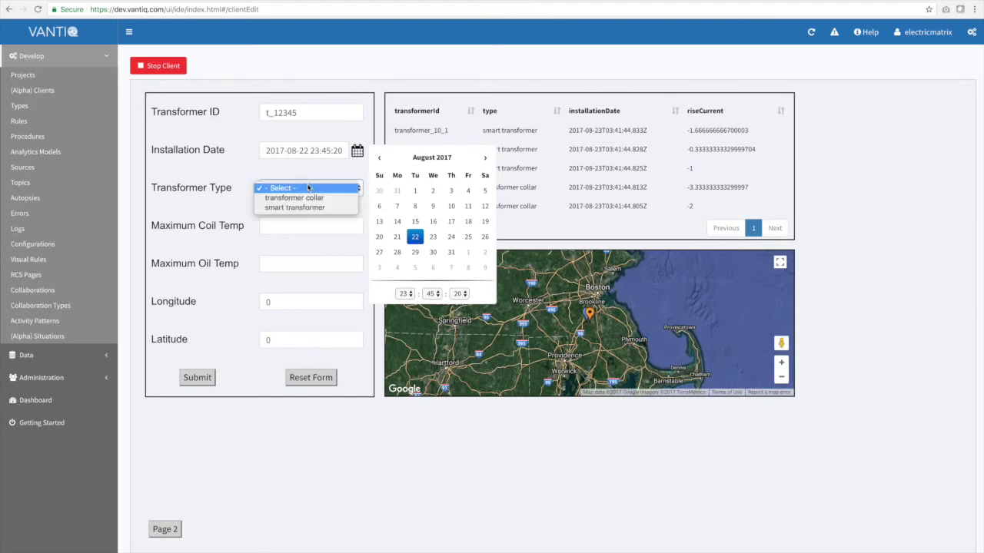
pyautogui.click(296, 207)
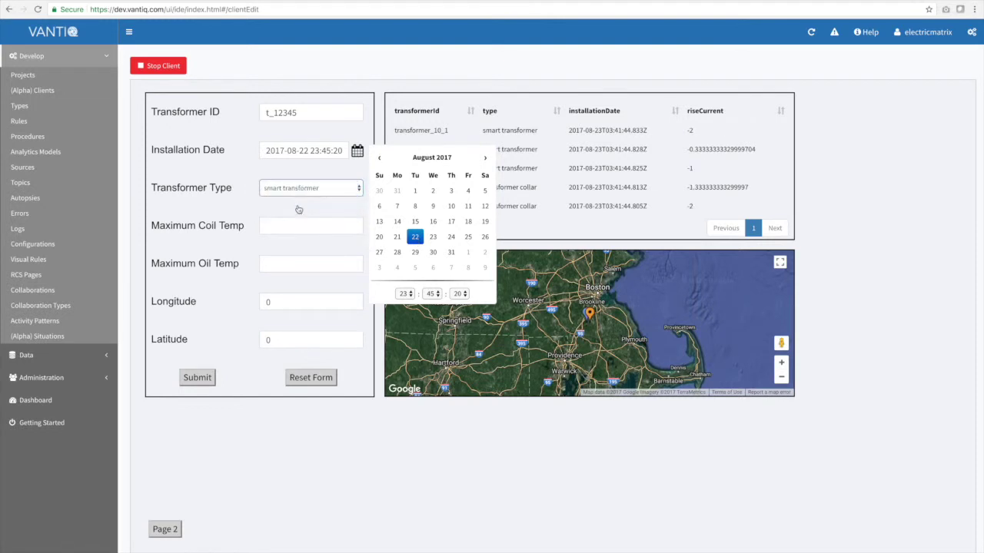
# Step: Set the Maximum Coil Temp to 233 and the Maximum Oil Temp to 223
pyautogui.click(277, 224)
pyautogui.write('233')
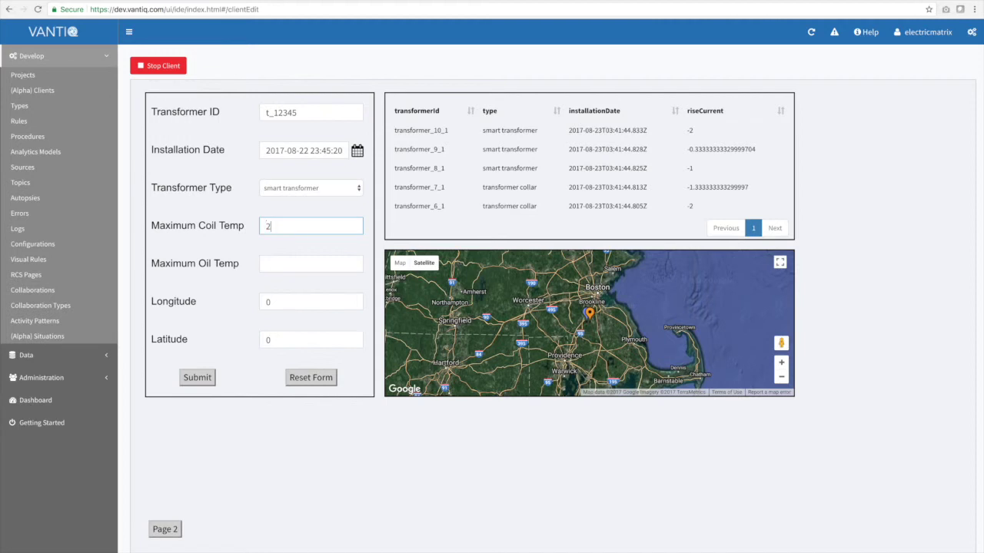
pyautogui.click(279, 263)
pyautogui.write('223')
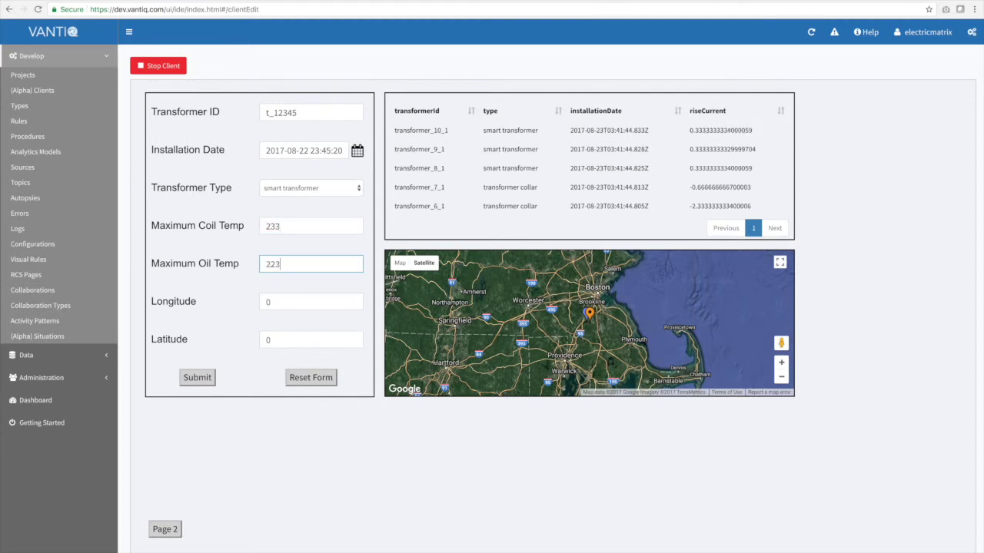
# Step: Set the Longitude to -72 and the Latitude to 42, submit the new transformer, and dismiss the confirmation
pyautogui.click(274, 301)
pyautogui.press('BackSpace')
pyautogui.write('-72')
pyautogui.press('Tab')
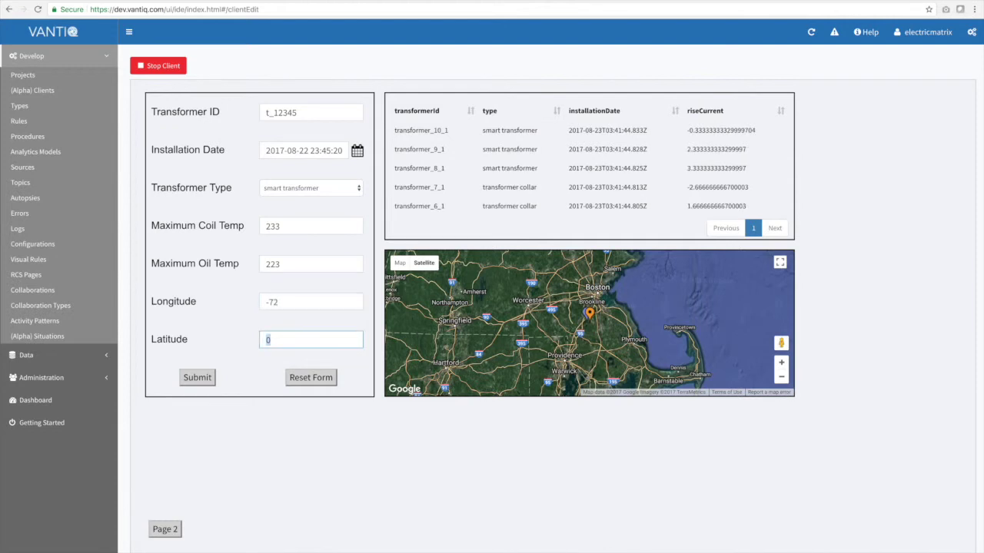
pyautogui.write('42')
pyautogui.click(198, 378)
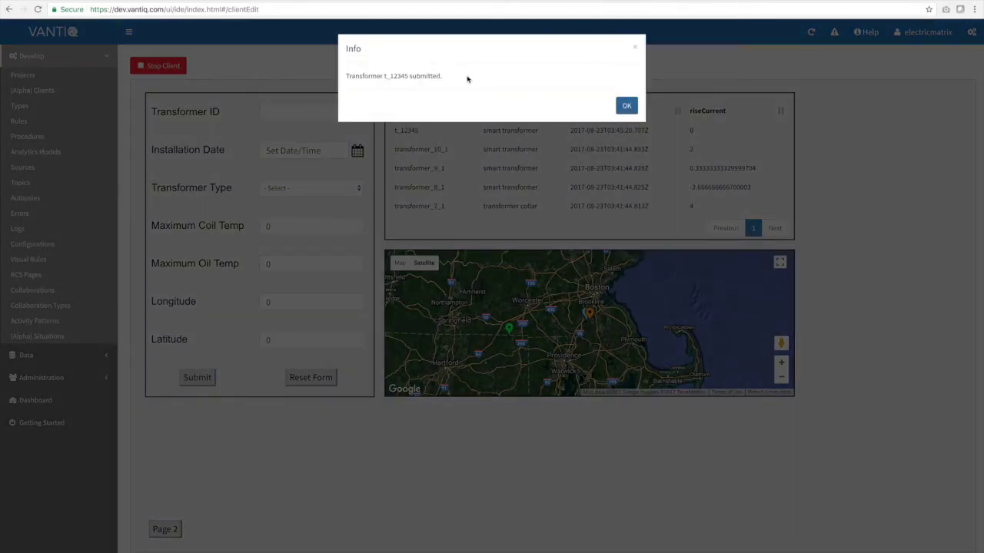
pyautogui.click(626, 106)
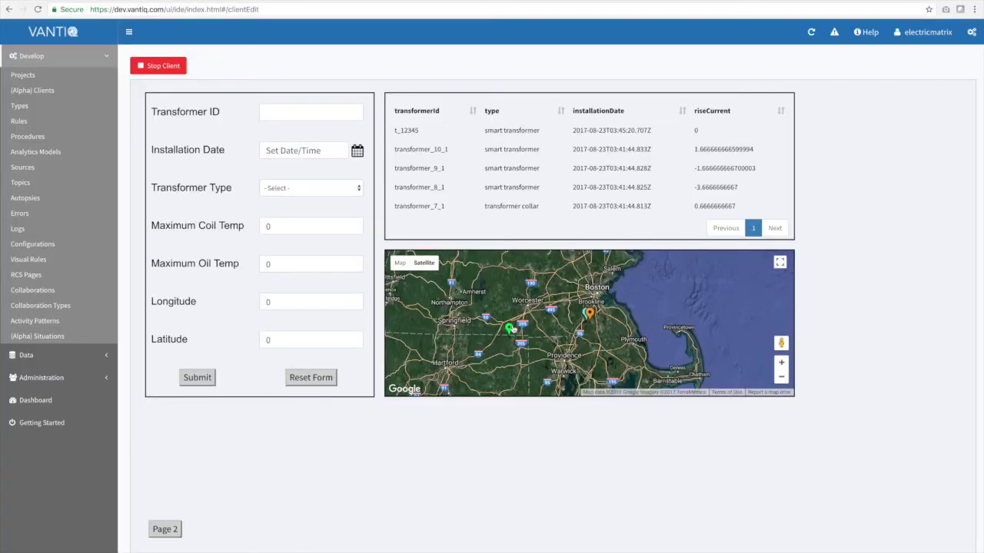
# Step: Stop the running client and return to the Monitor dashboard
pyautogui.moveTo(512, 331)
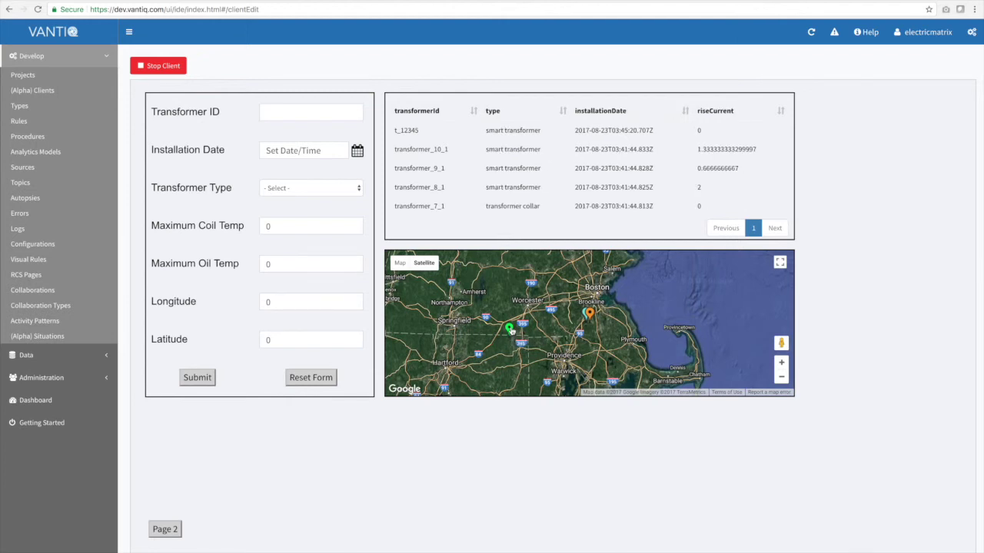
pyautogui.click(176, 66)
pyautogui.click(42, 400)
pyautogui.click(521, 120)
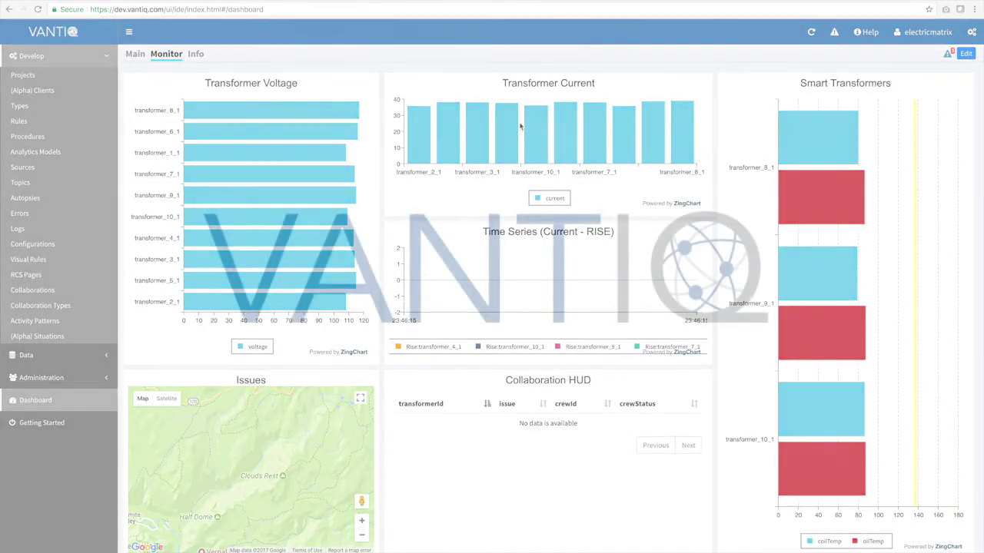